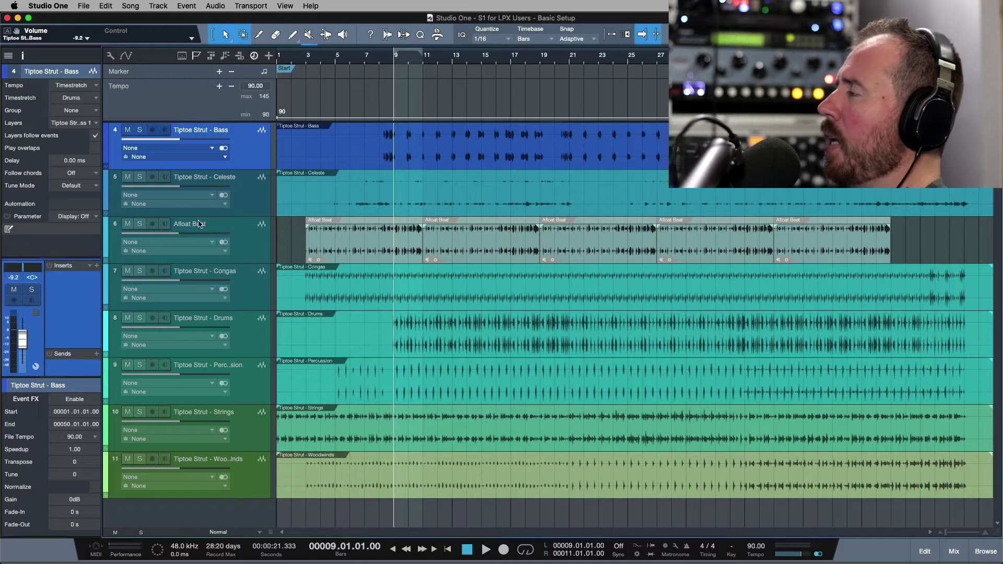
# - In the mixer with Small track heights, pull every track's fader down to -oo
pyautogui.press('F3')
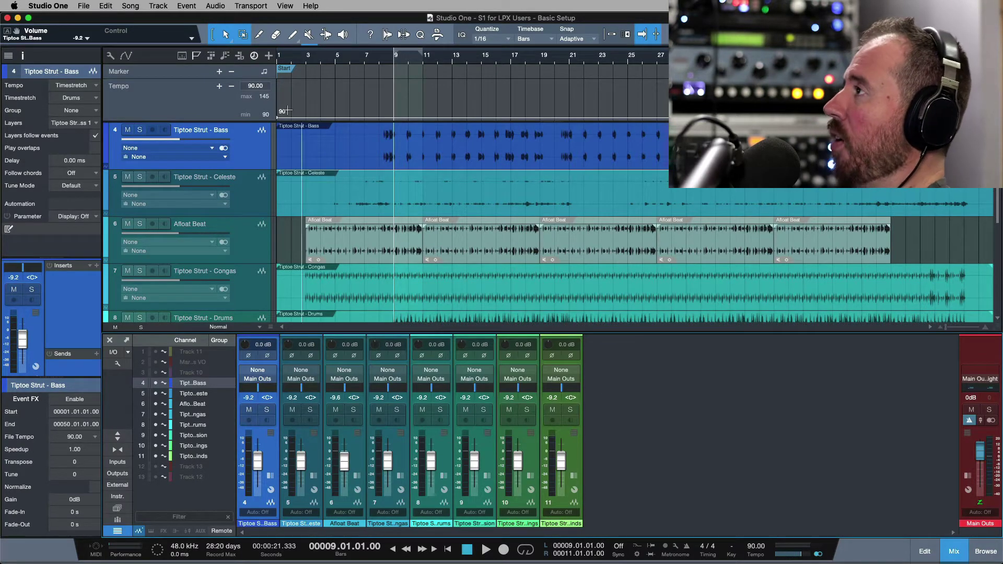
pyautogui.hotkey('shift', 'w')
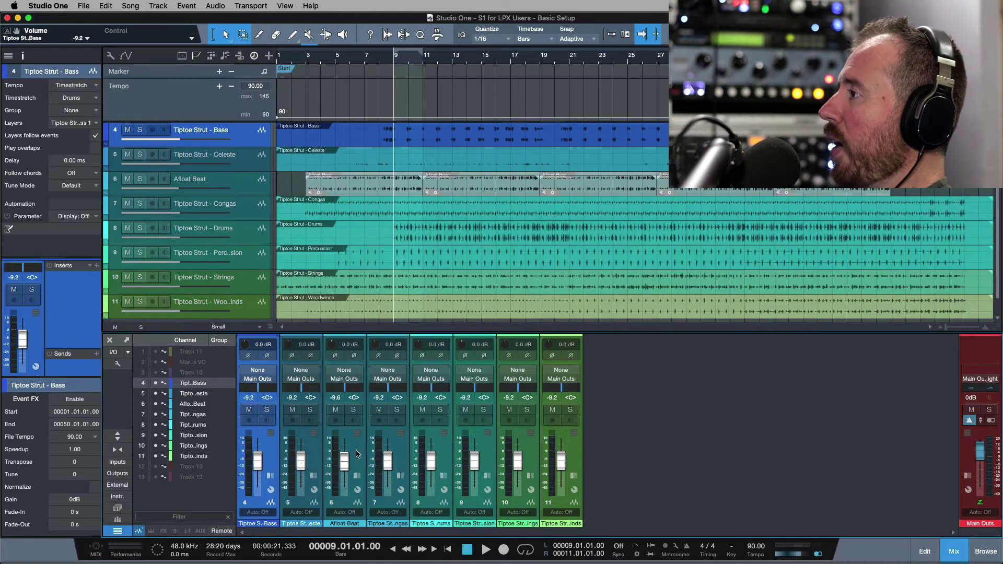
pyautogui.keyDown('shift'); pyautogui.click(579, 458); pyautogui.keyUp('shift')
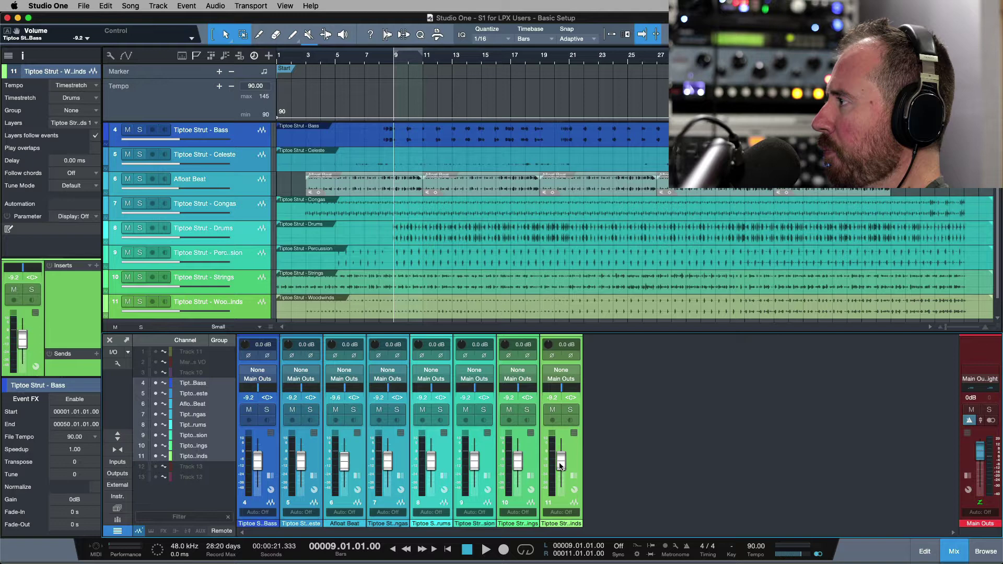
pyautogui.moveTo(560, 466); pyautogui.dragTo(561, 494)
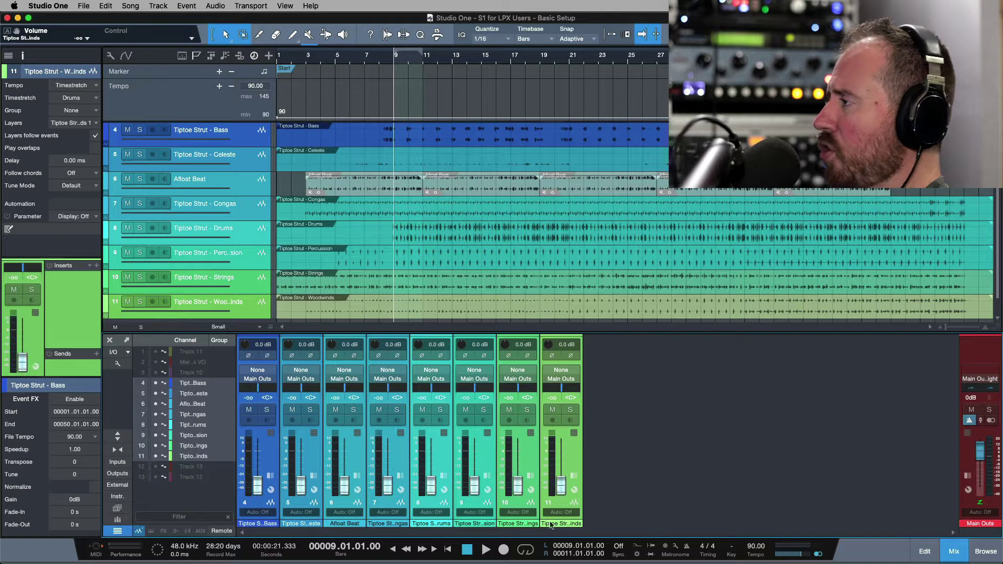
# - With the song playing, raise Bass to -4.8 dB and Celeste to -7.7 dB
pyautogui.click(266, 456)
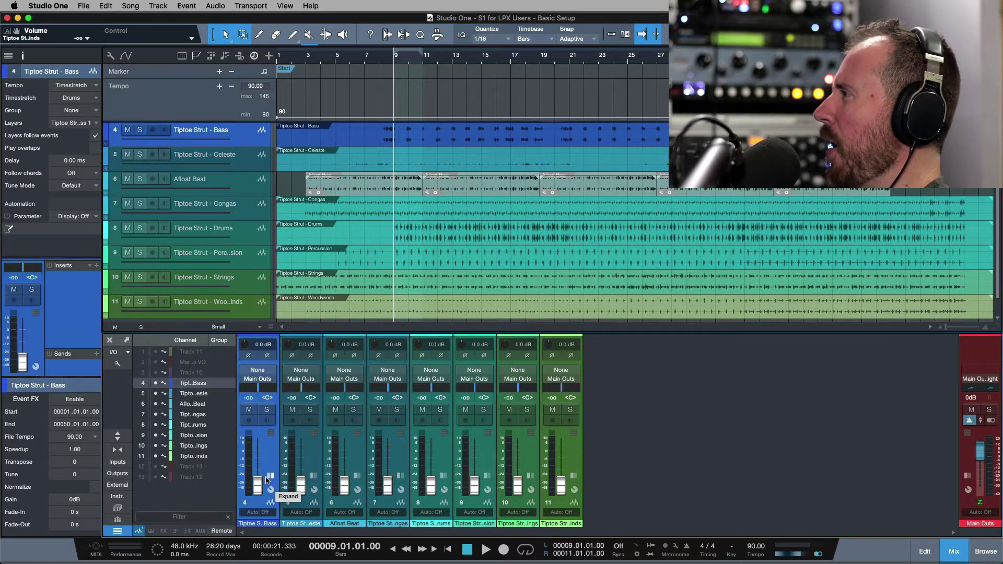
pyautogui.press('space')
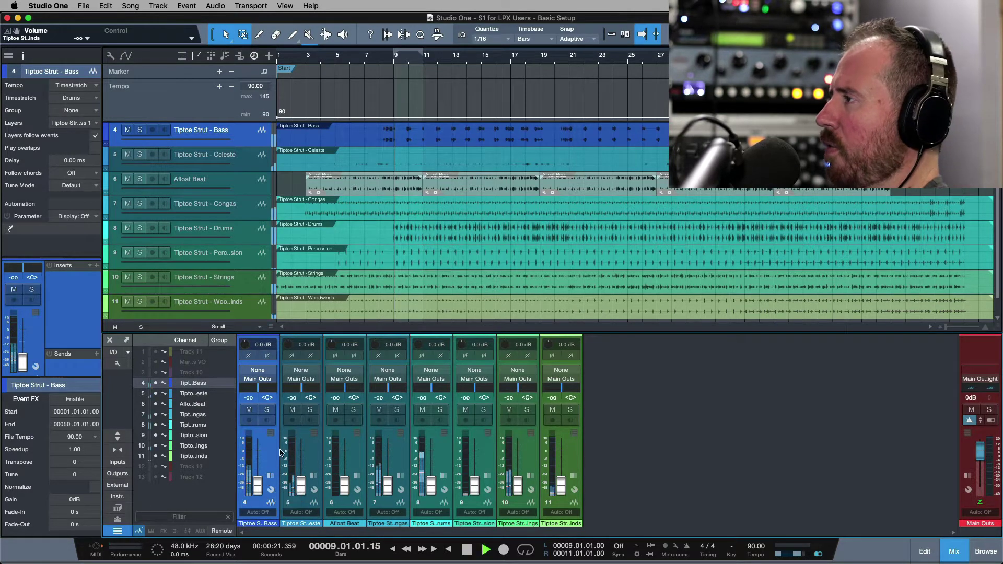
pyautogui.moveTo(257, 484); pyautogui.dragTo(261, 457)
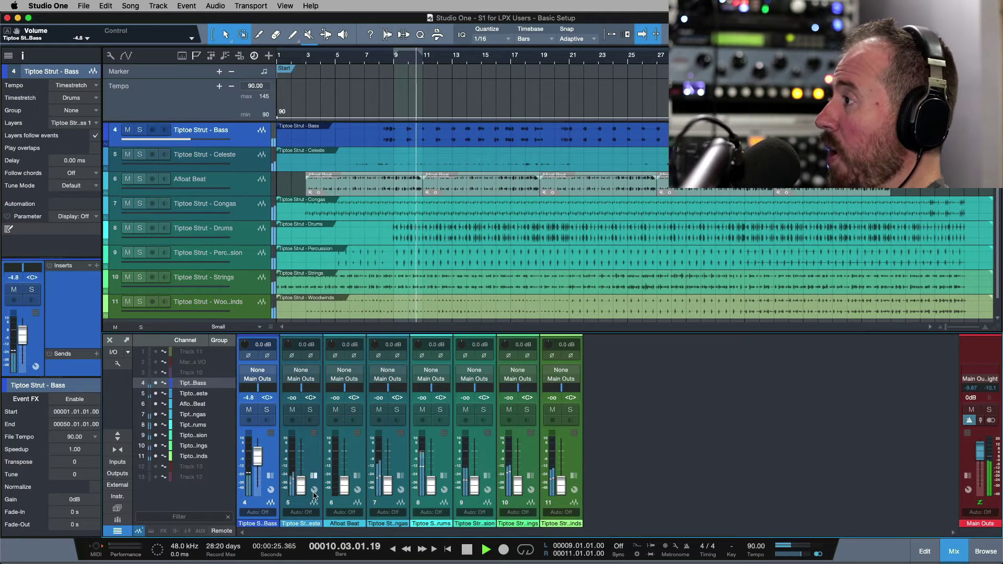
pyautogui.moveTo(301, 484); pyautogui.dragTo(346, 460)
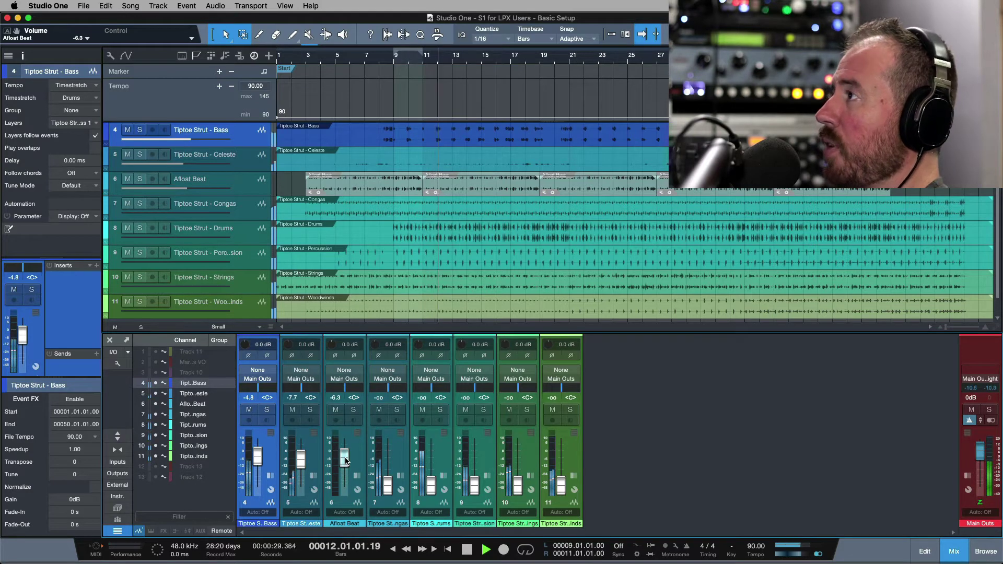
# - Stop playback and delete the Afloat Beat track
pyautogui.press('space')
pyautogui.click(248, 185)
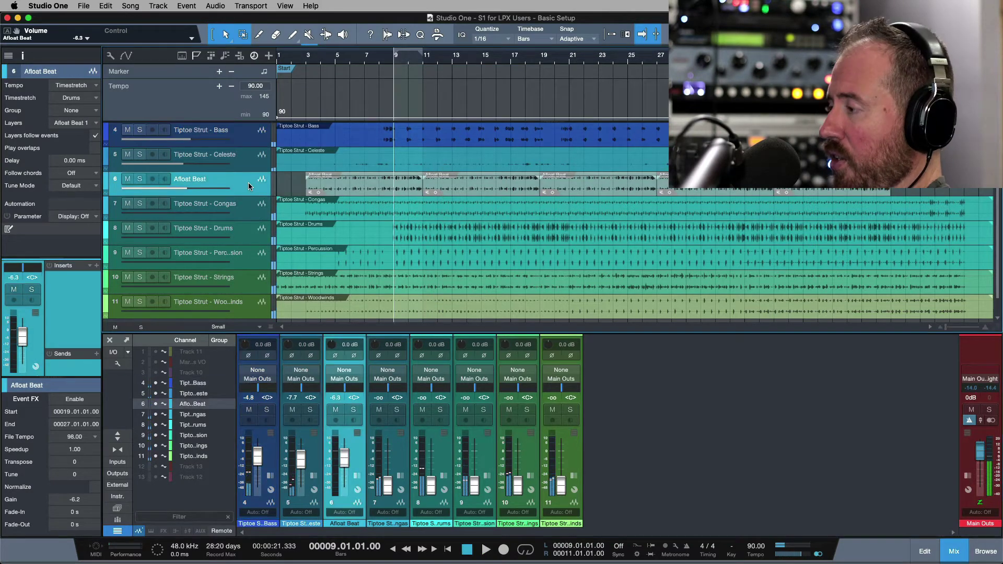
pyautogui.press('Delete')
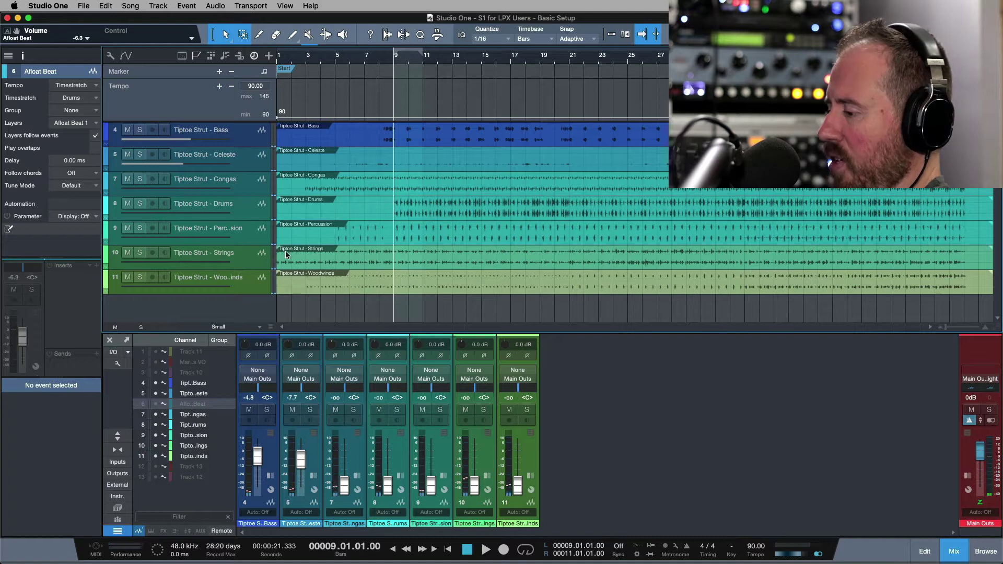
# - Raise Congas to -9.6 dB during playback and check the Drums and Congas meter options
pyautogui.press('space')
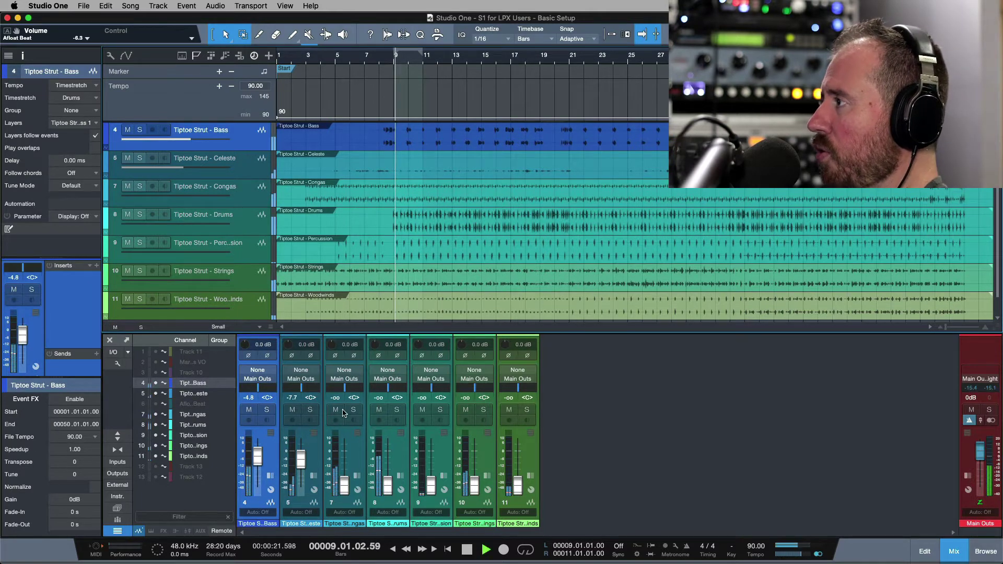
pyautogui.moveTo(345, 489); pyautogui.dragTo(348, 464)
pyautogui.press('space')
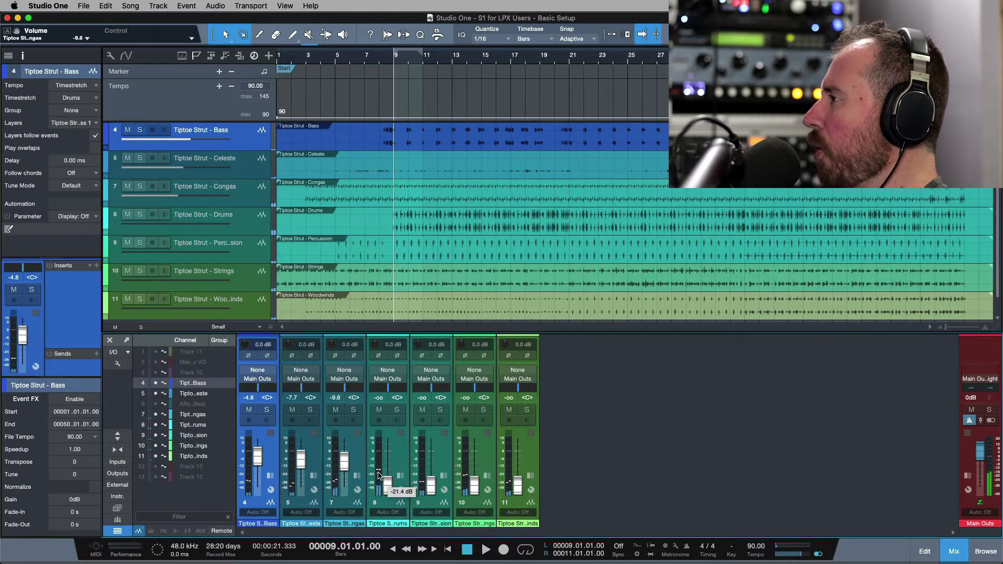
pyautogui.rightClick(379, 474)
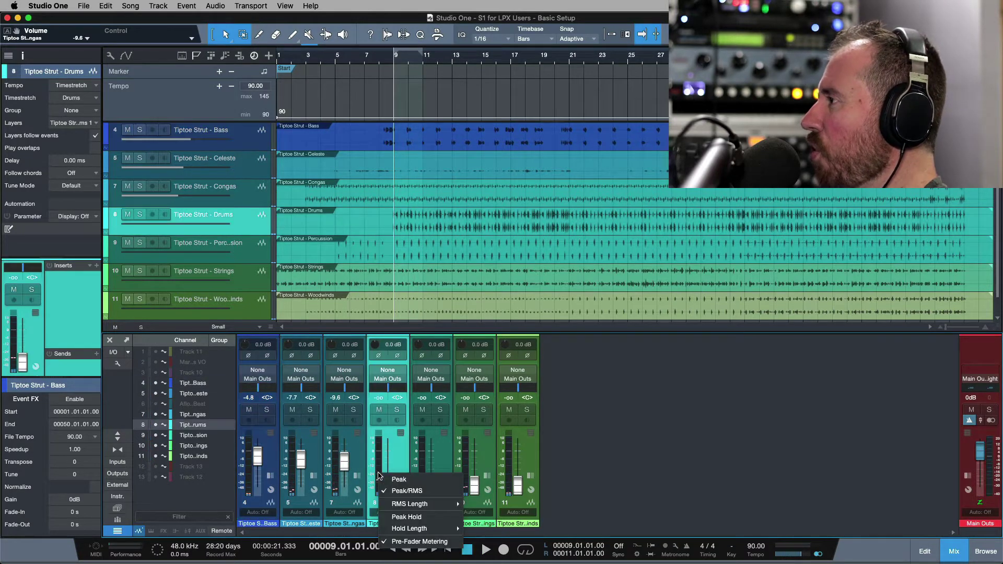
pyautogui.click(336, 466)
pyautogui.rightClick(336, 467)
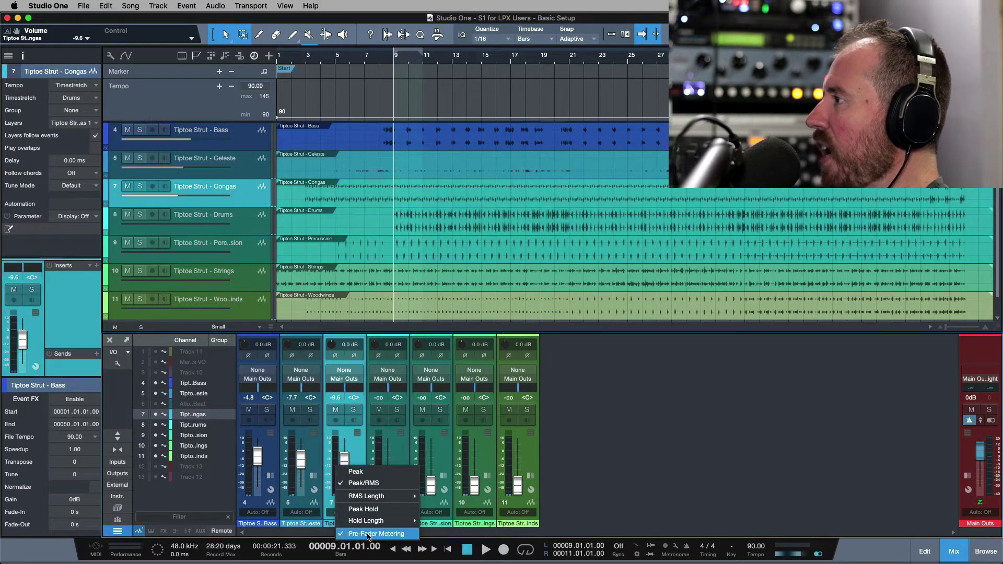
pyautogui.click(416, 509)
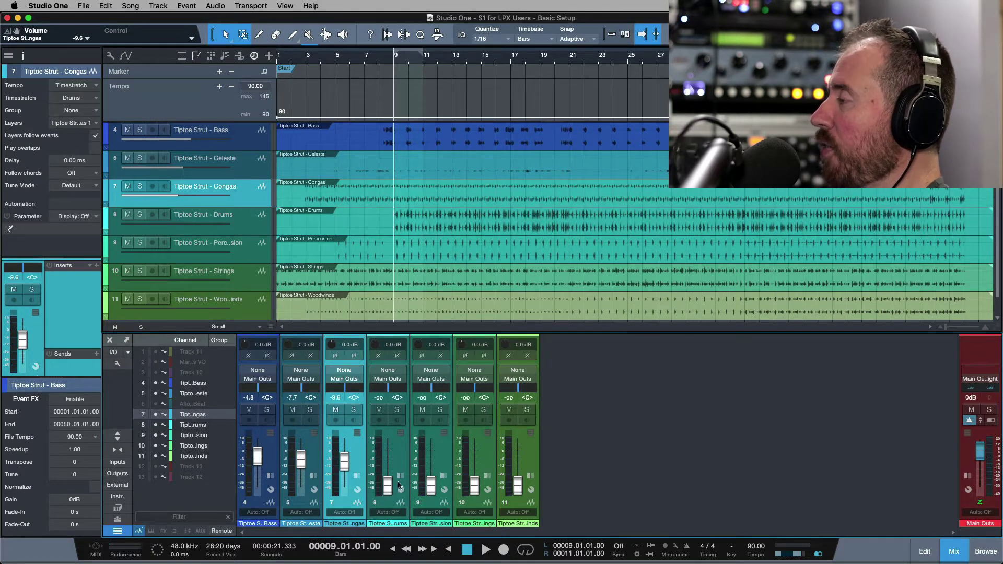
pyautogui.press('space')
pyautogui.rightClick(381, 473)
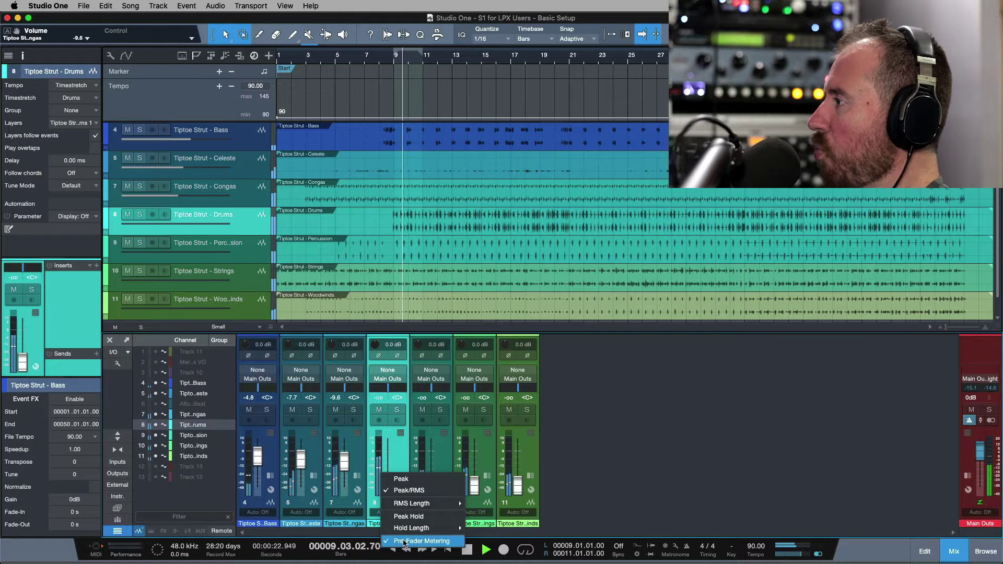
pyautogui.click(569, 475)
# - Set Drums to -9.2, Percussion -4.8, Strings -7.7 and Woodwinds -10.2 dB
pyautogui.moveTo(387, 484); pyautogui.dragTo(390, 459)
pyautogui.moveTo(431, 485); pyautogui.dragTo(433, 456)
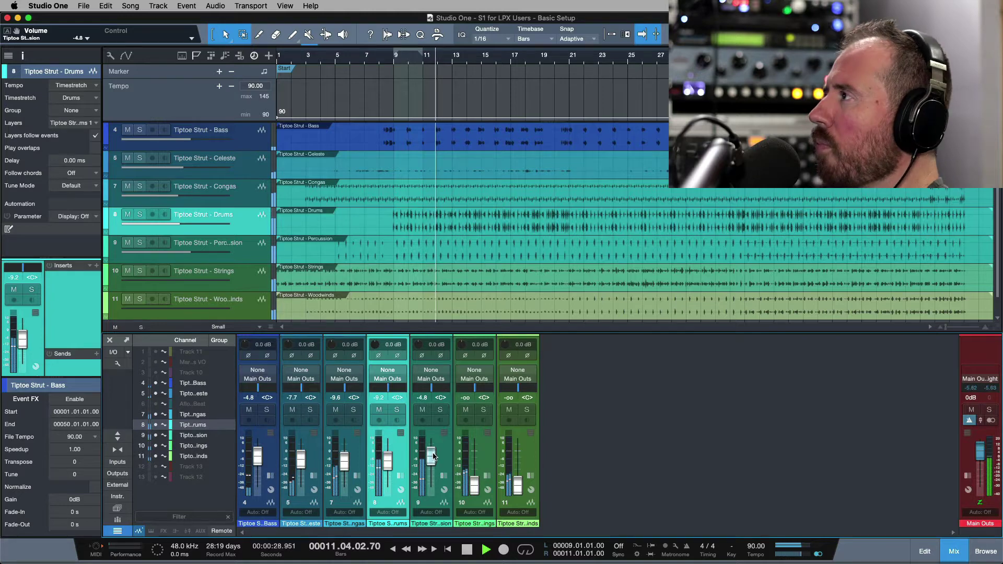
pyautogui.click(445, 445)
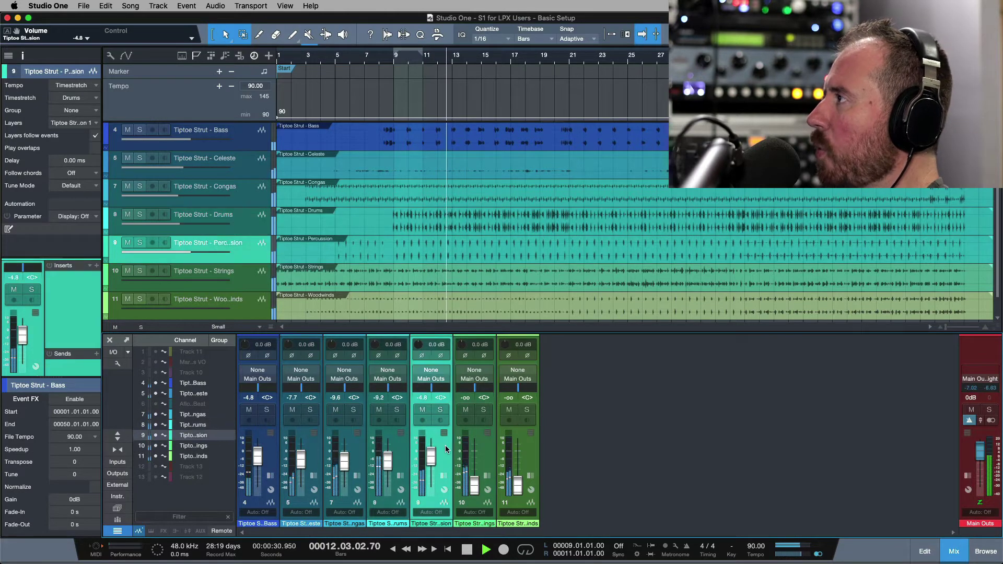
pyautogui.moveTo(473, 484); pyautogui.dragTo(475, 457)
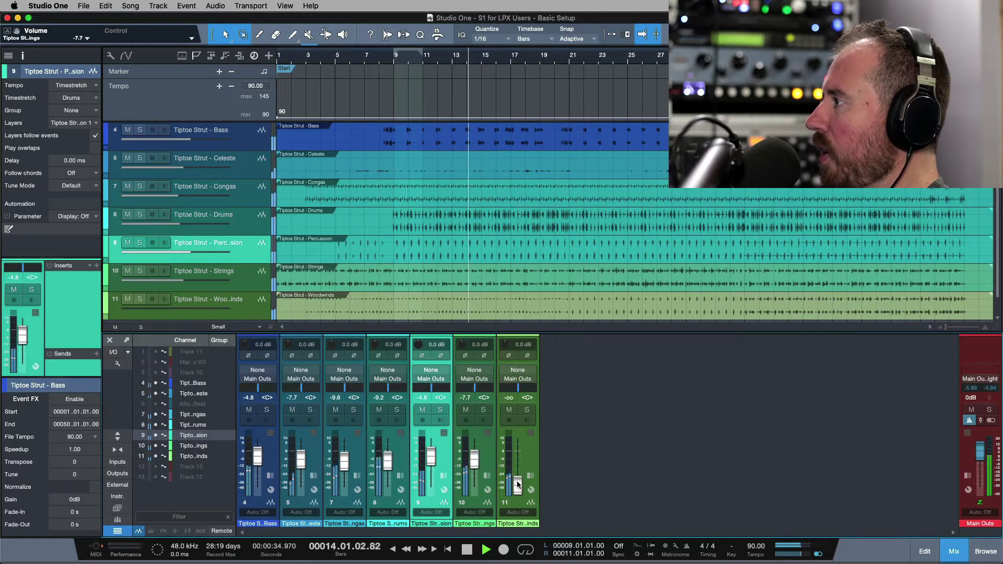
pyautogui.moveTo(517, 484); pyautogui.dragTo(515, 463)
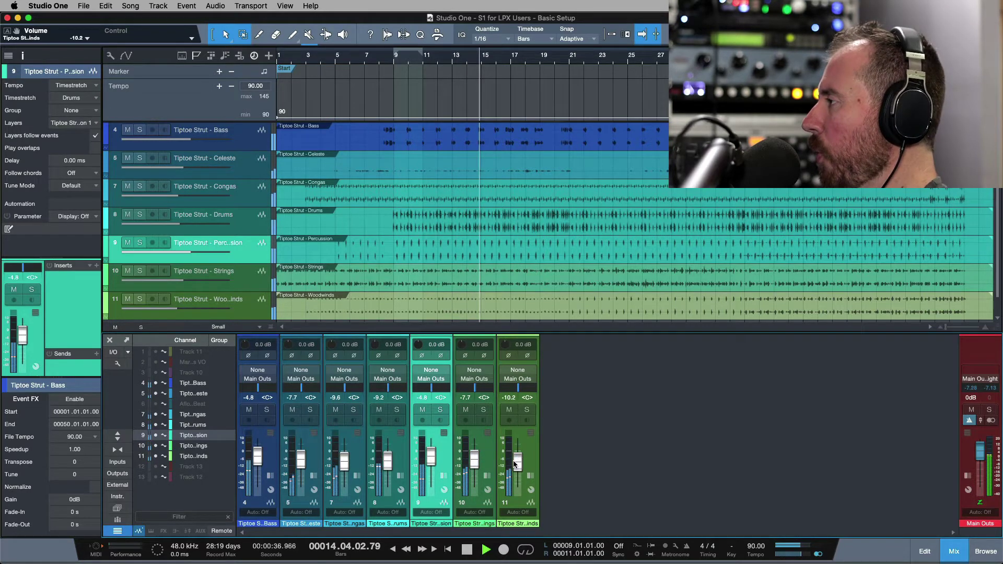
pyautogui.press('space')
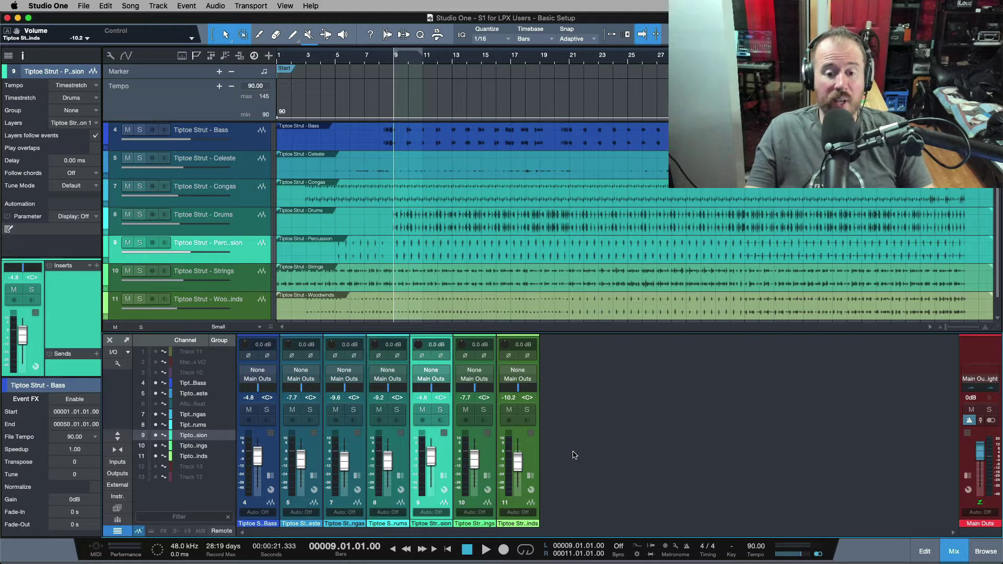
# - Add a new mono audio track, Track 14, after Woodwinds
pyautogui.click(251, 311)
pyautogui.press('t')
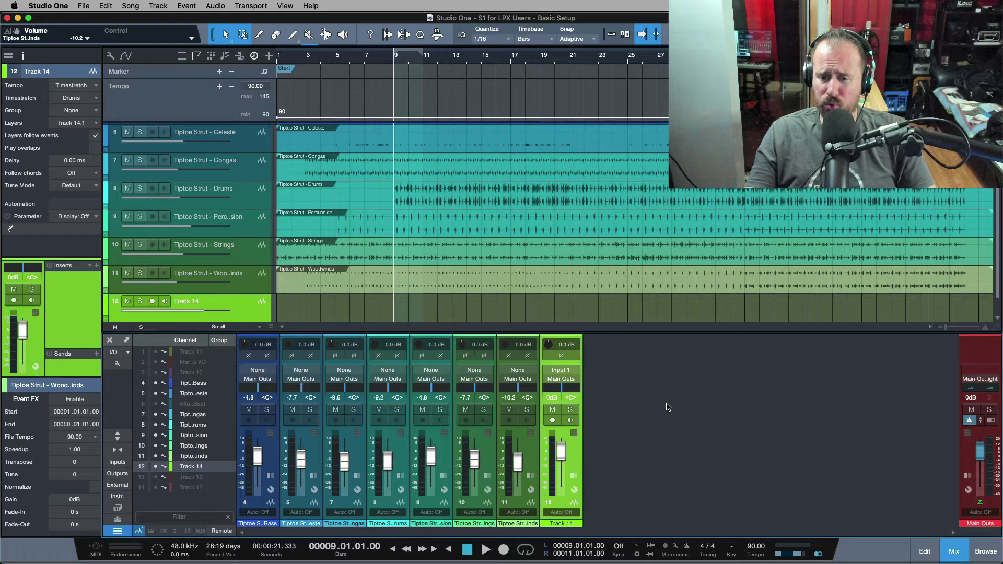
# - Expand the console taller with resized Inserts and Sends sections, keeping Bass pan centred
pyautogui.click(115, 351)
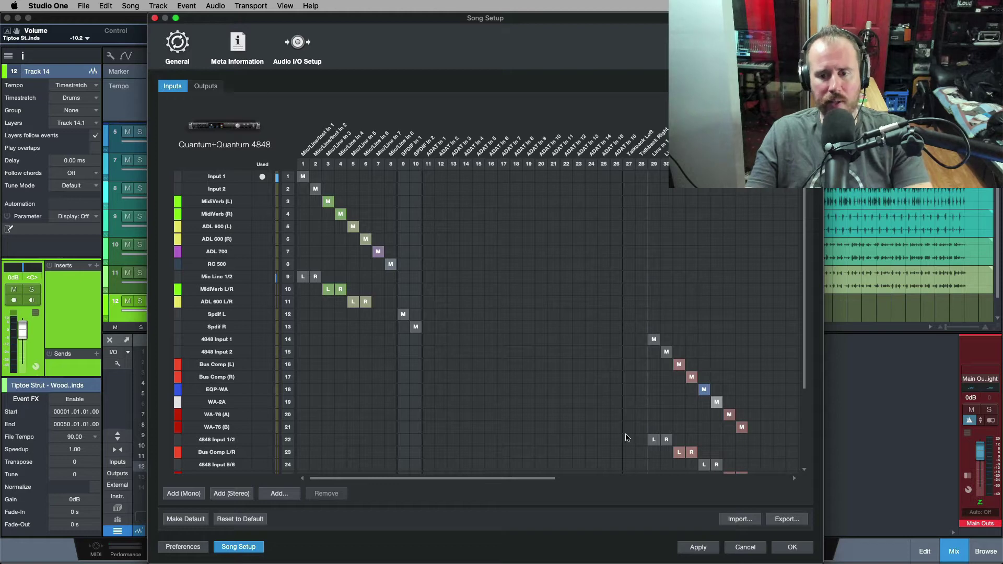
pyautogui.click(744, 547)
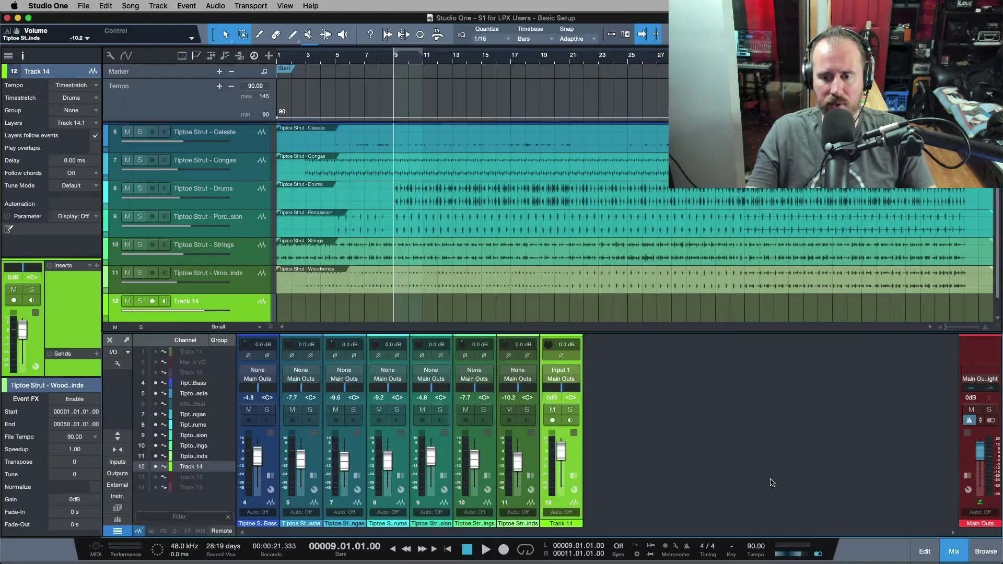
pyautogui.click(118, 436)
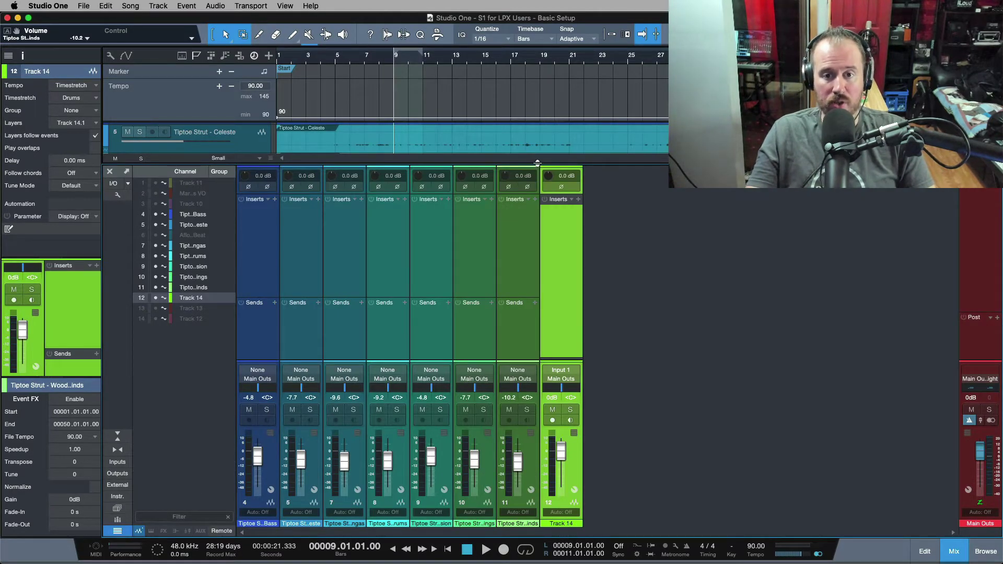
pyautogui.moveTo(537, 163); pyautogui.dragTo(538, 149)
pyautogui.moveTo(503, 302); pyautogui.dragTo(508, 263)
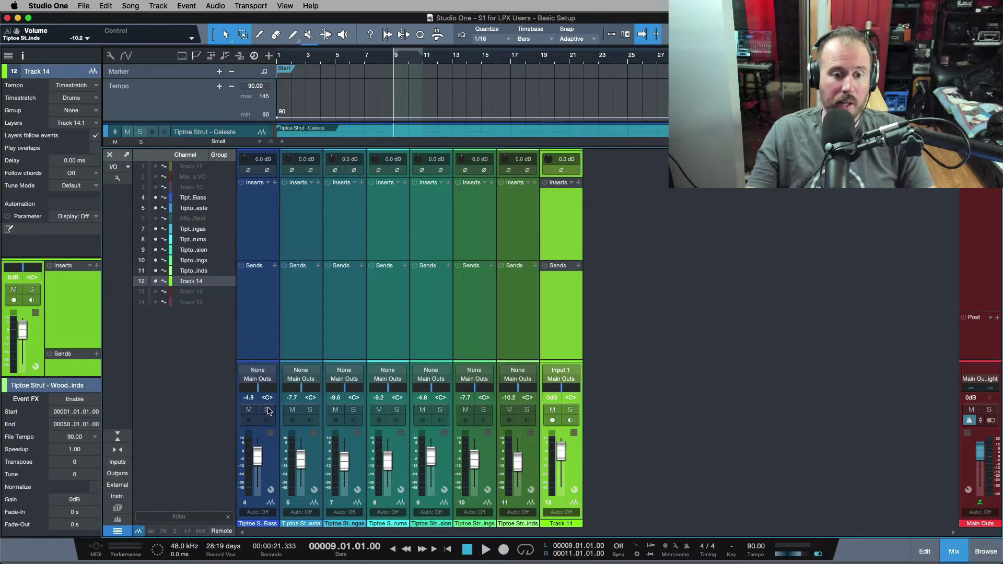
pyautogui.moveTo(256, 391); pyautogui.dragTo(252, 392)
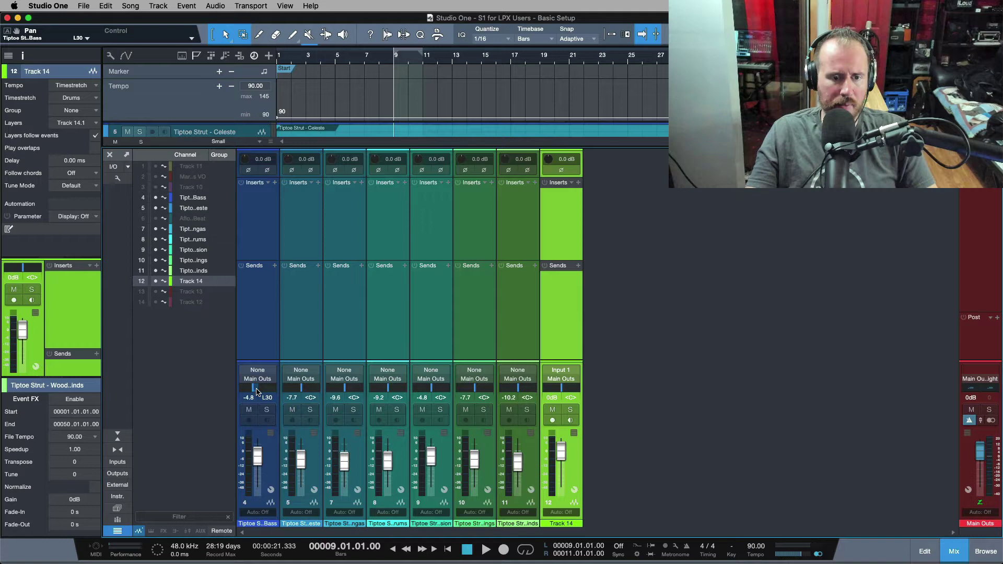
pyautogui.keyDown('alt'); pyautogui.click(256, 392); pyautogui.keyUp('alt')
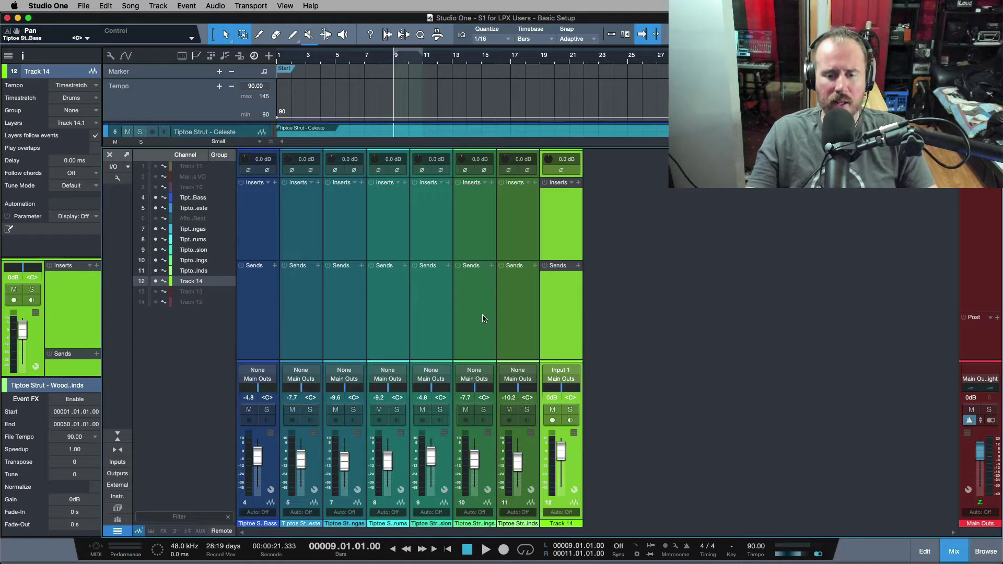
# - In Song Setup's Outputs page, mark Cue A as a cue mix output
pyautogui.click(111, 168)
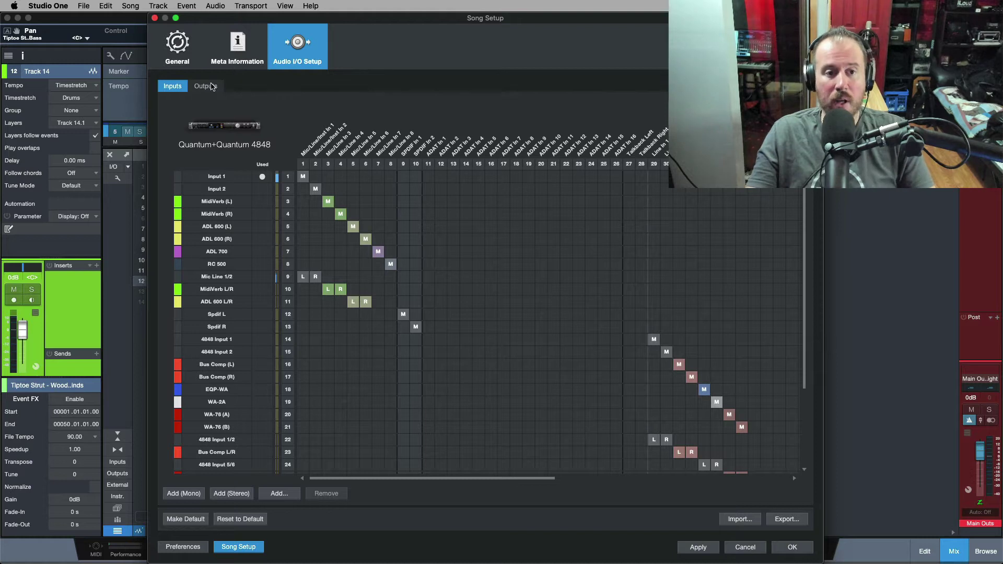
pyautogui.click(212, 86)
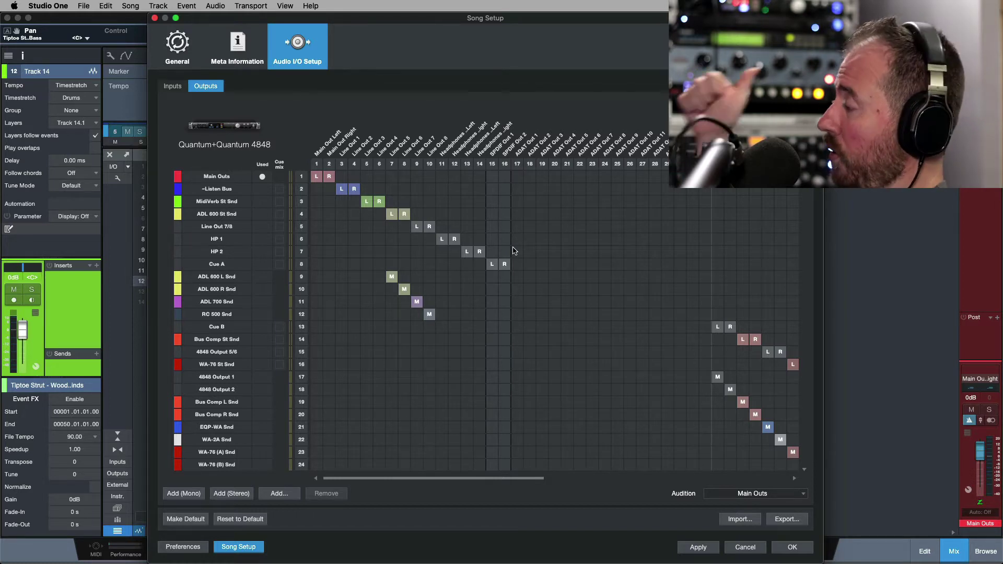
pyautogui.click(280, 265)
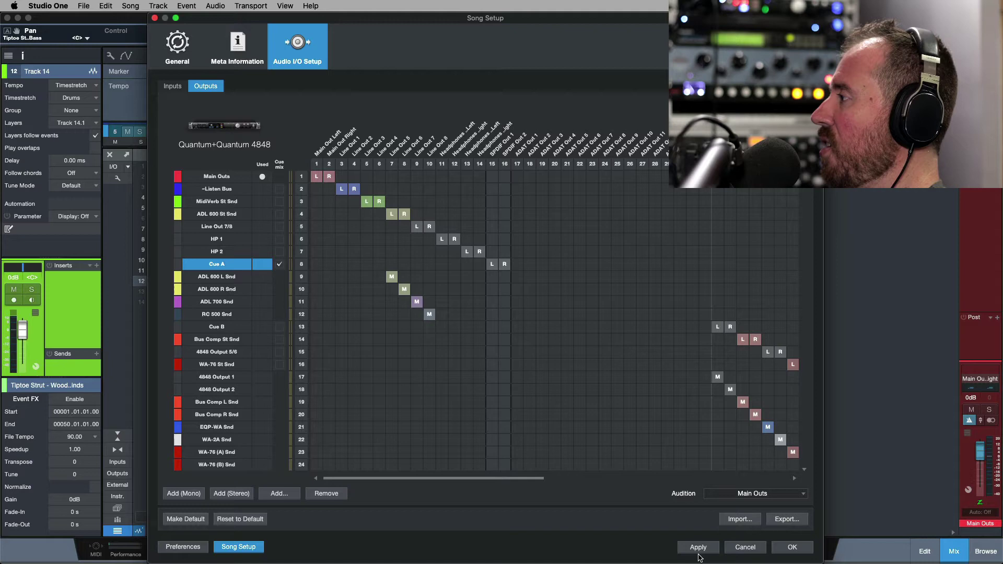
# - Confirm the setup, reveal each channel's Cue A send, and set the Bass fader to -8.2 dB
pyautogui.click(792, 547)
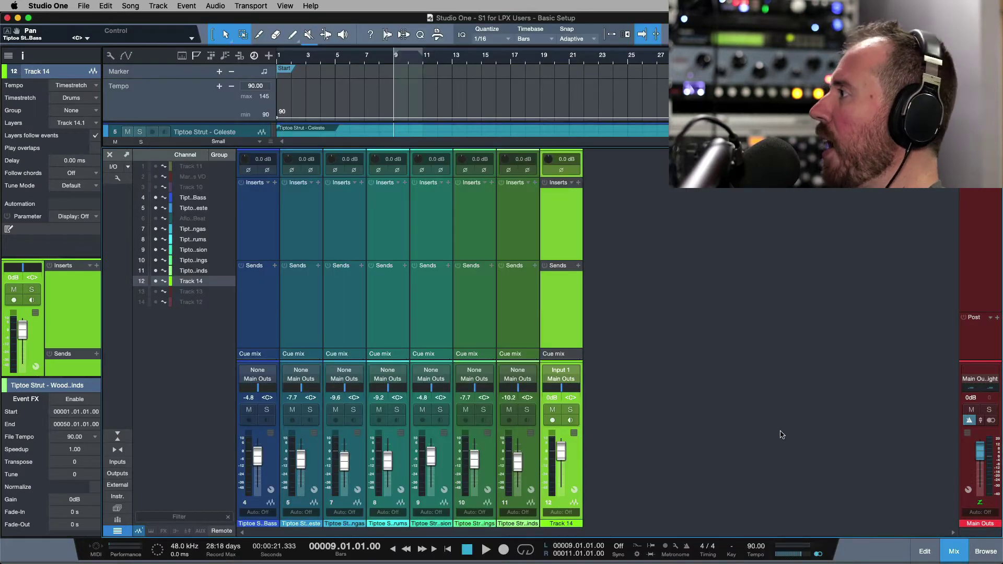
pyautogui.moveTo(574, 335); pyautogui.dragTo(579, 308)
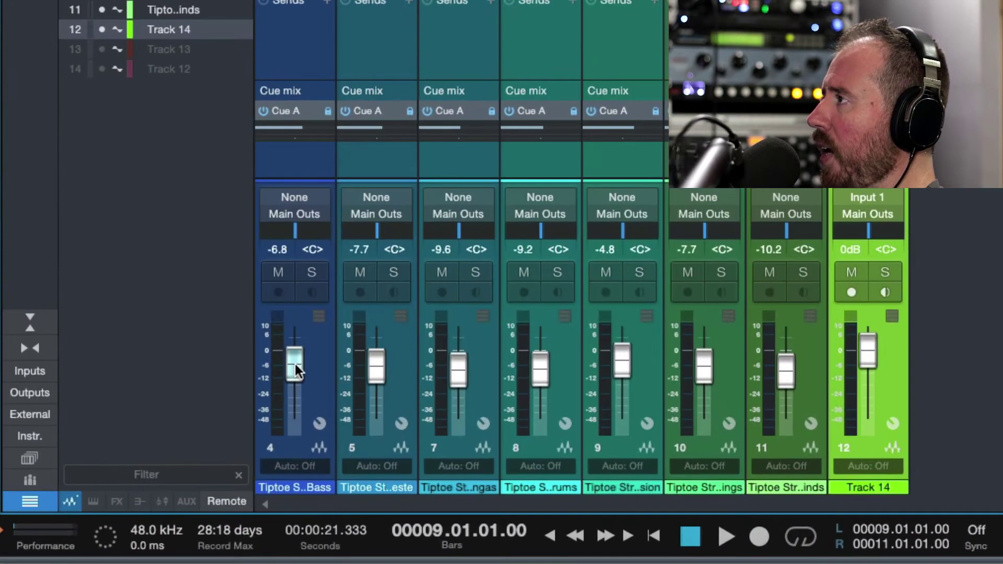
pyautogui.moveTo(258, 458); pyautogui.dragTo(259, 467)
pyautogui.moveTo(297, 375)
pyautogui.mouseDown()
pyautogui.moveTo(299, 343)
pyautogui.moveTo(303, 364)
pyautogui.mouseUp()
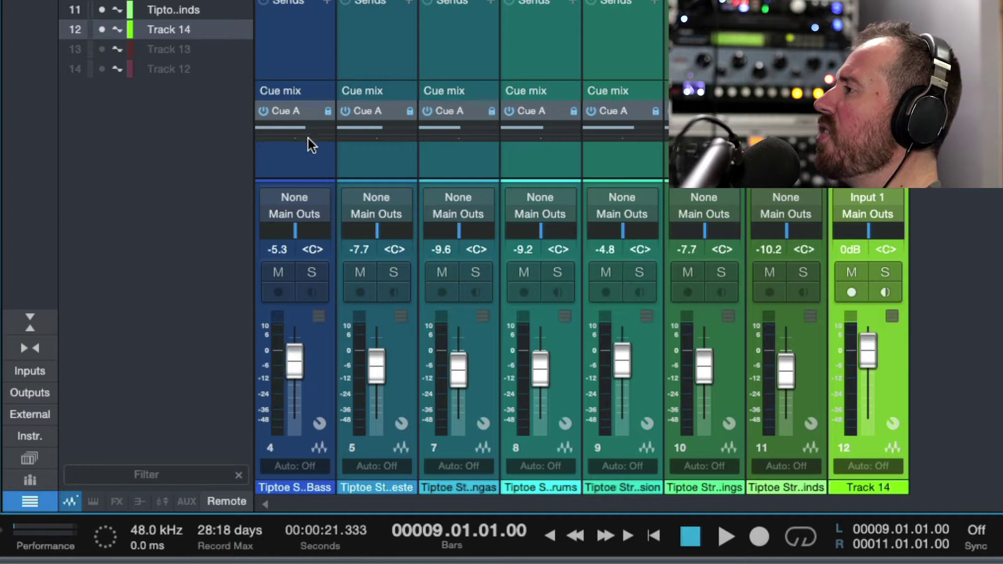
pyautogui.moveTo(315, 125)
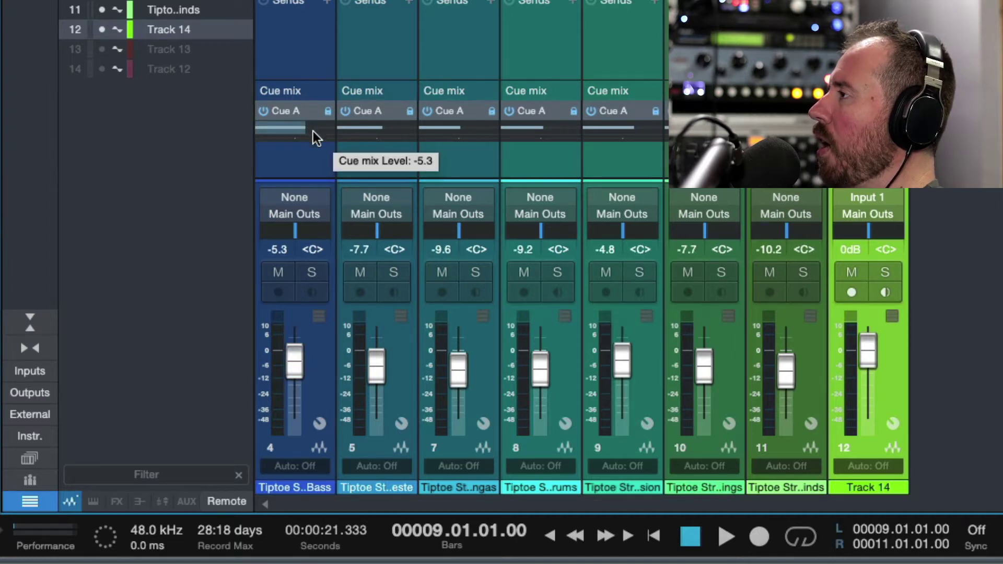
pyautogui.moveTo(289, 361); pyautogui.dragTo(302, 337)
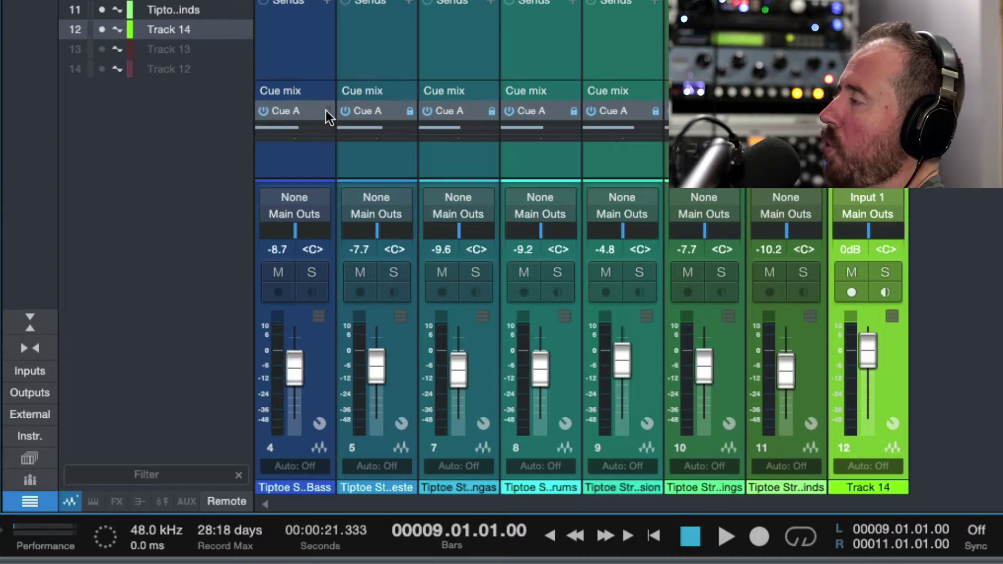
pyautogui.moveTo(297, 361); pyautogui.dragTo(298, 362)
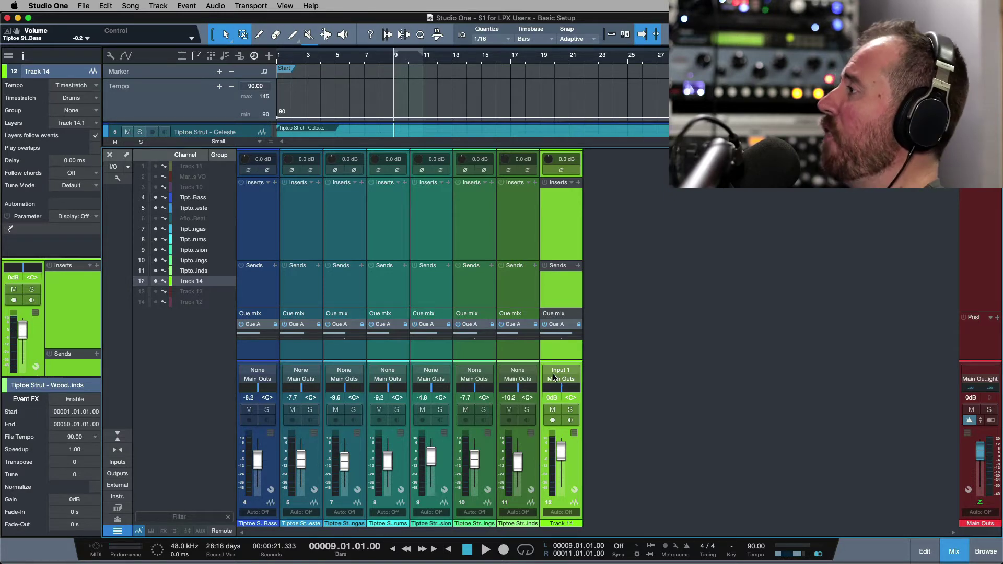
# - Lower the Woodwinds and Track 14 levels and turn off the Percussion Cue A send
pyautogui.moveTo(563, 452); pyautogui.dragTo(433, 460)
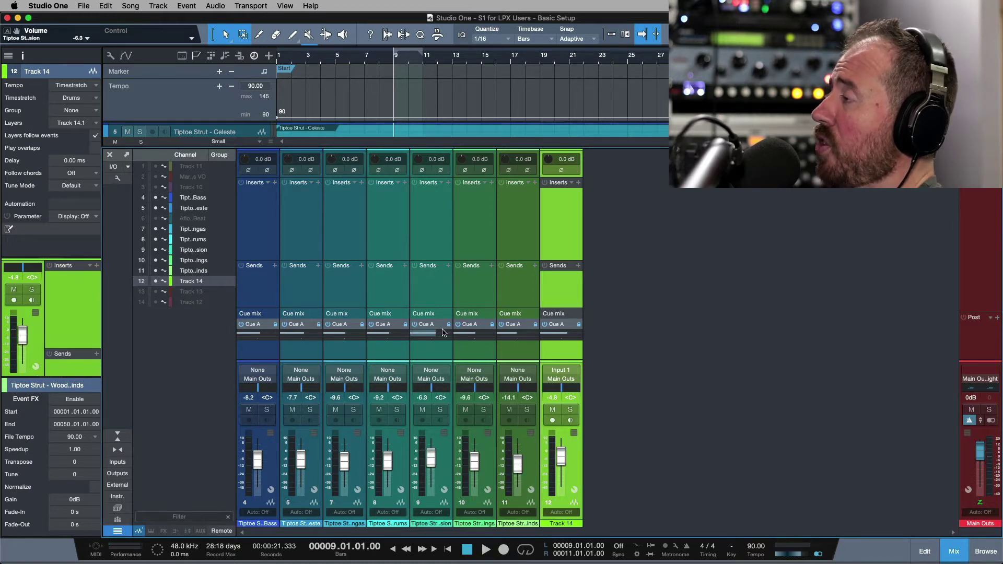
pyautogui.click(389, 291)
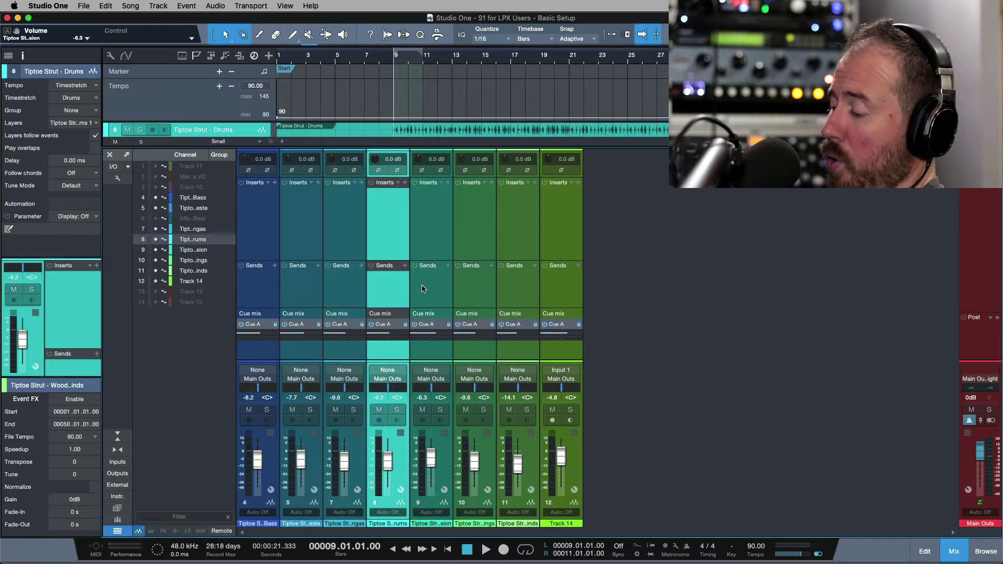
pyautogui.keyDown('shift'); pyautogui.click(423, 287); pyautogui.keyUp('shift')
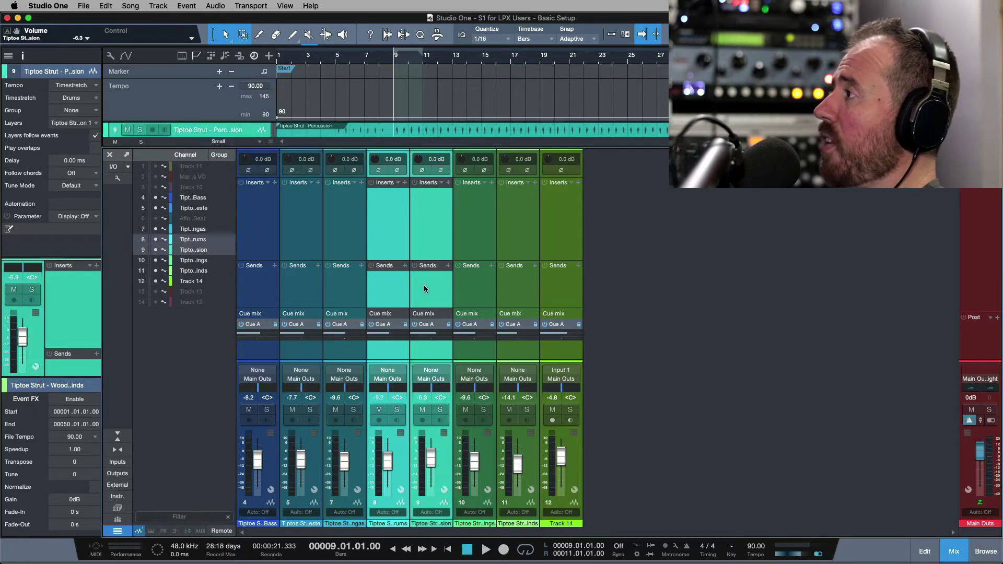
pyautogui.click(371, 325)
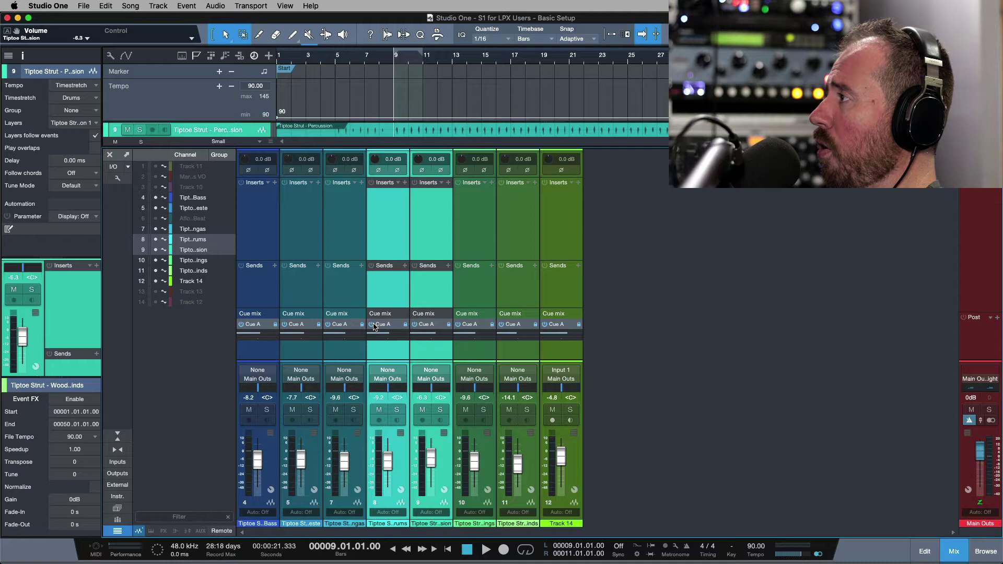
# - Select channels 4, 5, 7 and 8 together
pyautogui.click(529, 359)
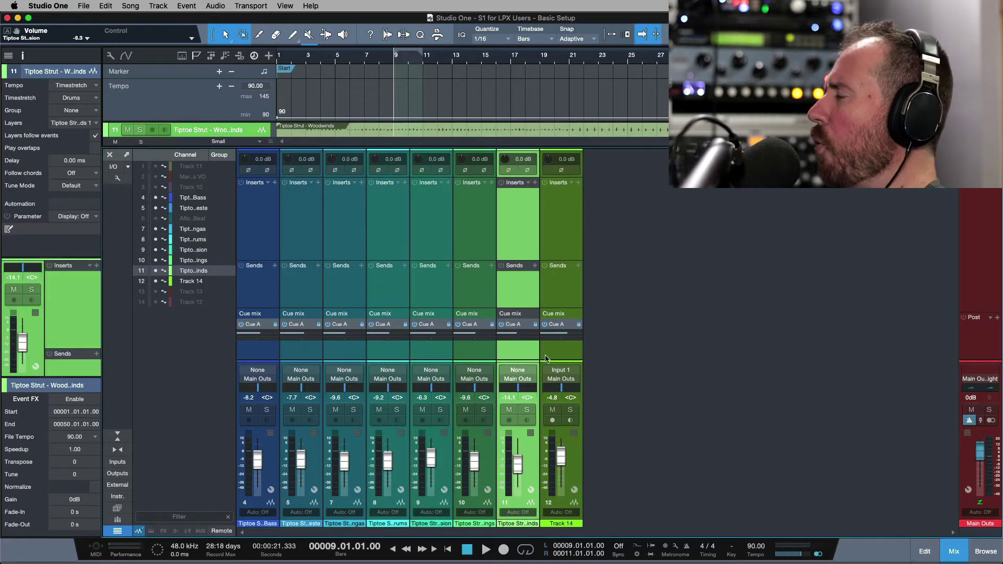
pyautogui.click(392, 357)
pyautogui.keyDown('shift'); pyautogui.click(262, 357); pyautogui.keyUp('shift')
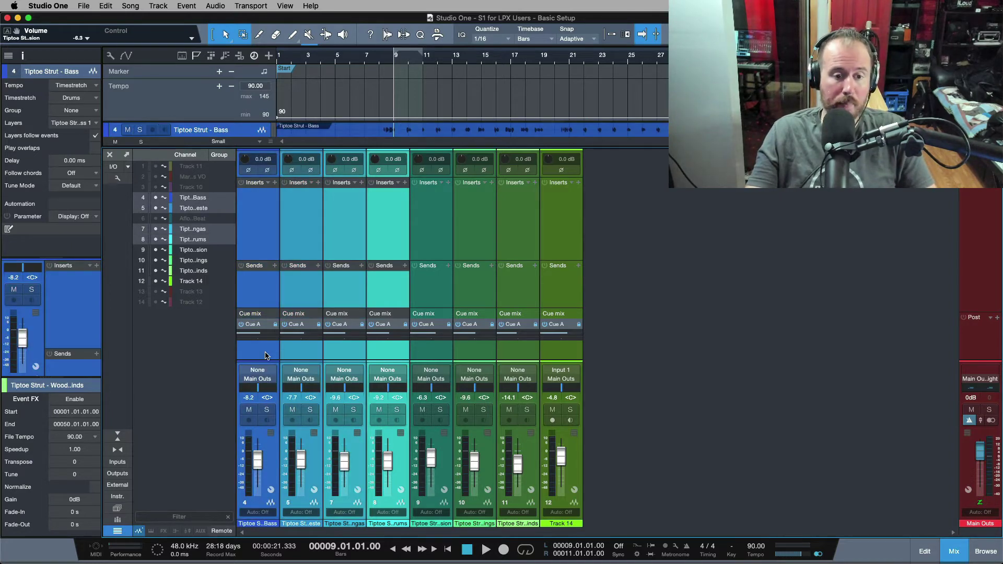
# - Create Bus 1 from the selected Bass, Celeste, Congas and Drums channels and align its Cue mix section
pyautogui.rightClick(265, 355)
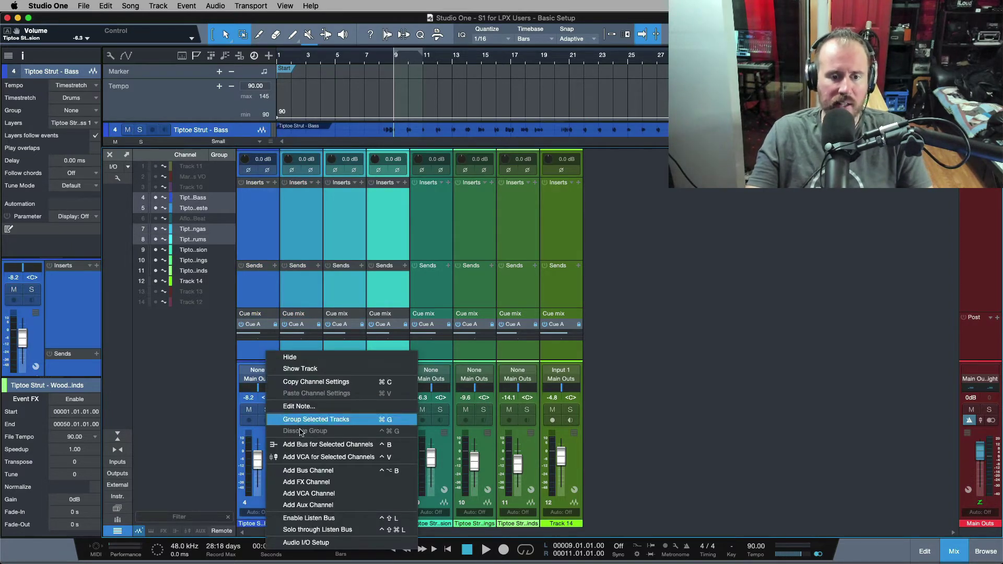
pyautogui.click(313, 445)
pyautogui.click(396, 342)
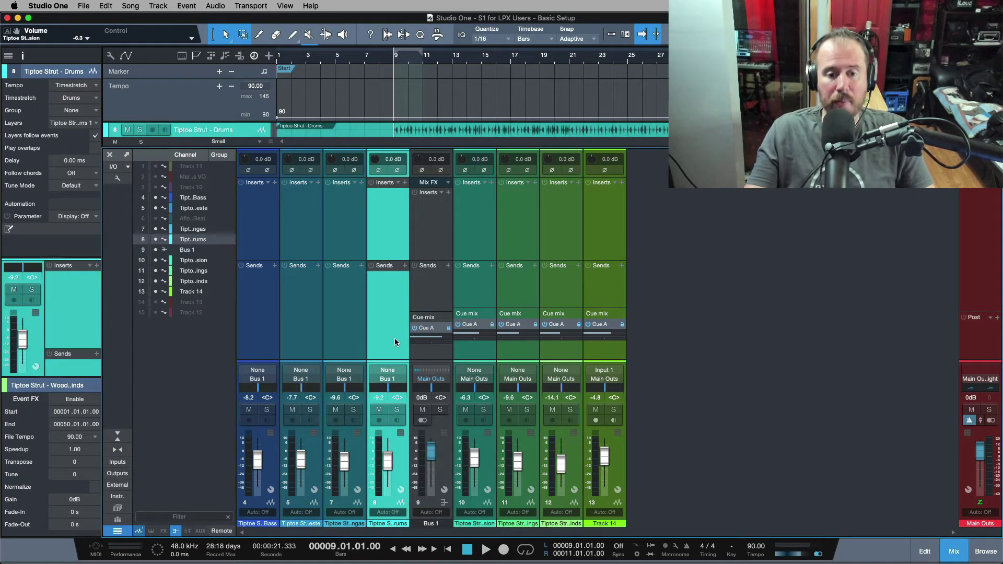
pyautogui.click(442, 295)
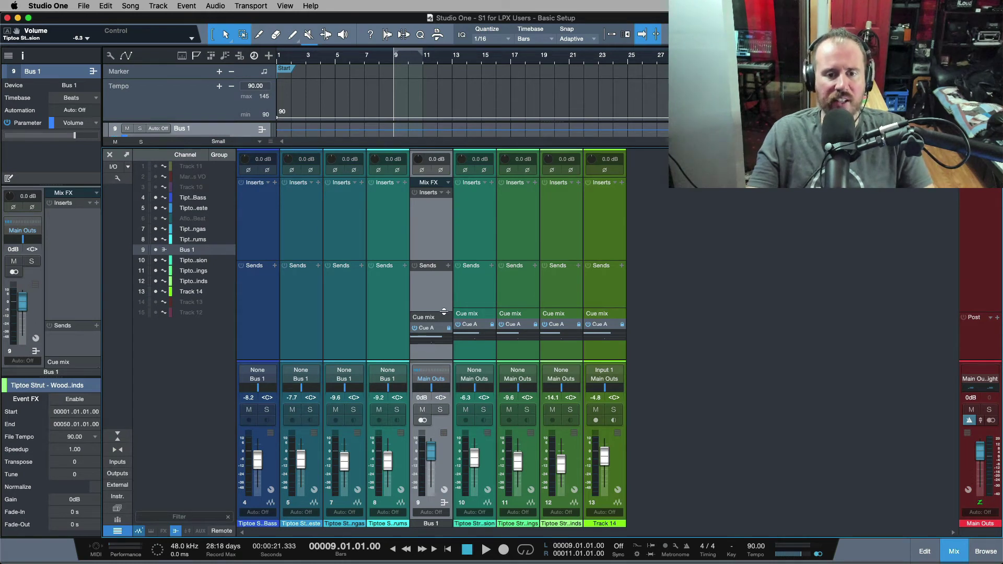
pyautogui.click(443, 312)
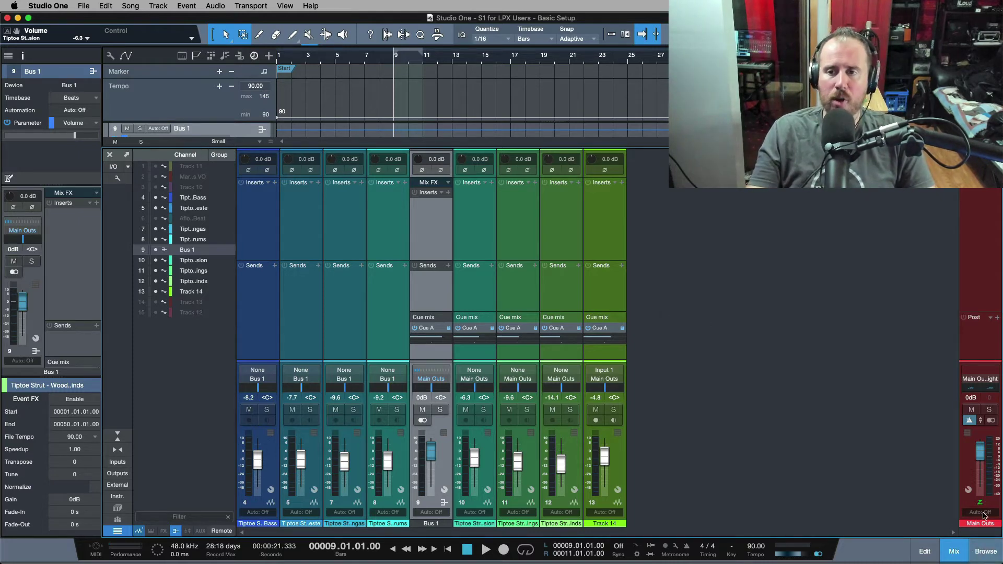
# - Drag Rev PLATE-140 from the Effects browser onto the sends of channels 10–12
pyautogui.press('F5')
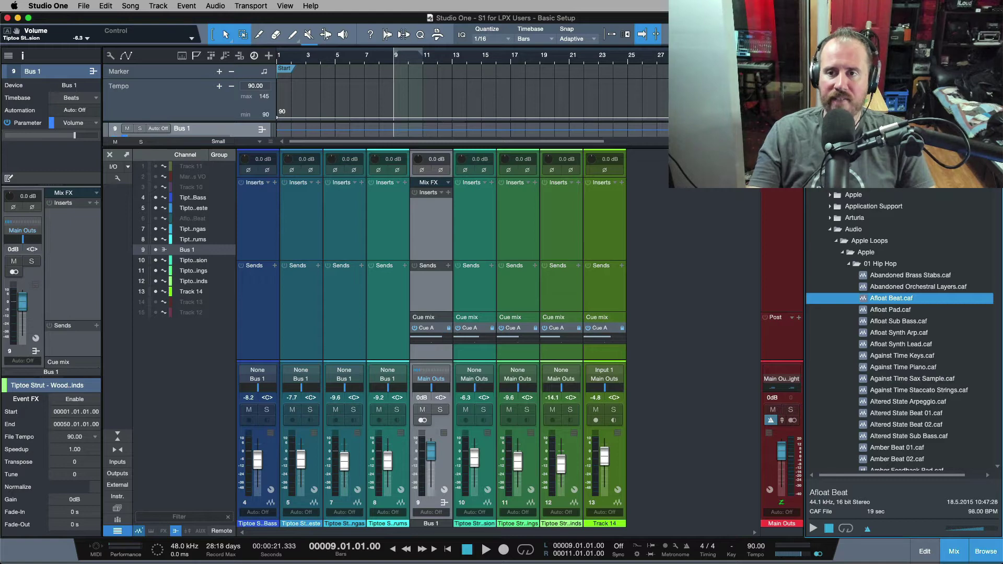
pyautogui.press('F6')
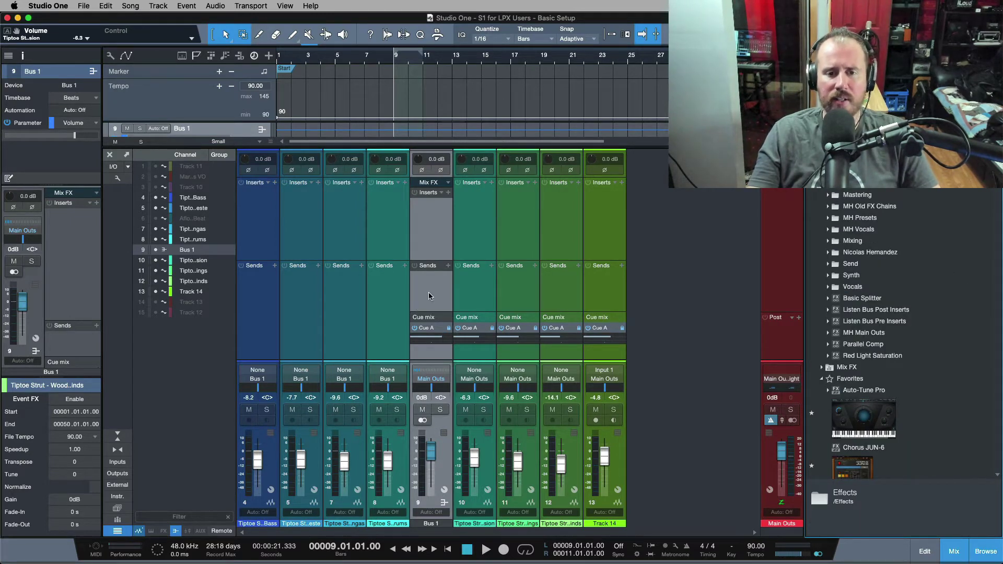
pyautogui.click(487, 292)
pyautogui.keyDown('shift'); pyautogui.click(558, 300); pyautogui.keyUp('shift')
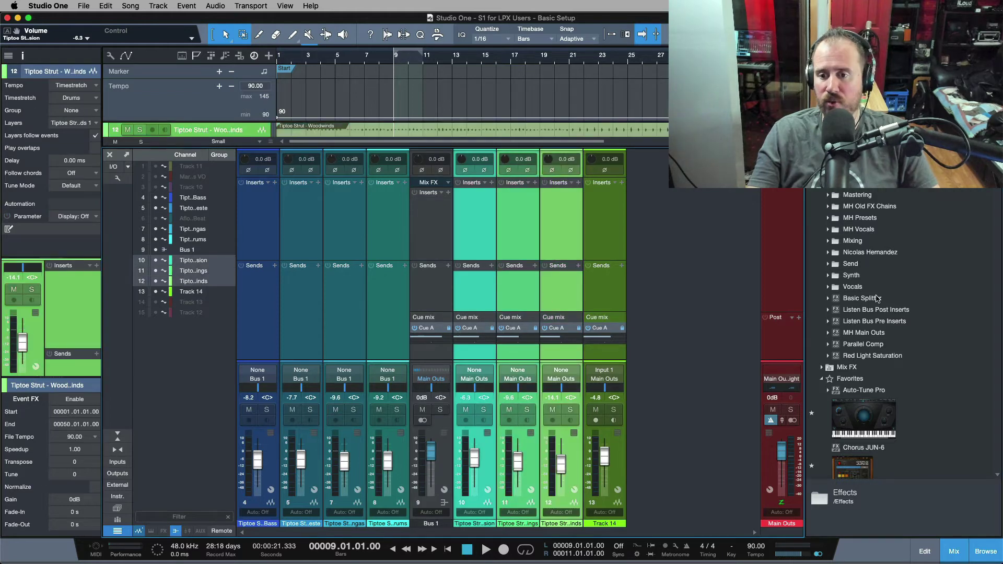
pyautogui.scroll(-5, 922, 305)
pyautogui.scroll(-10, 922, 305)
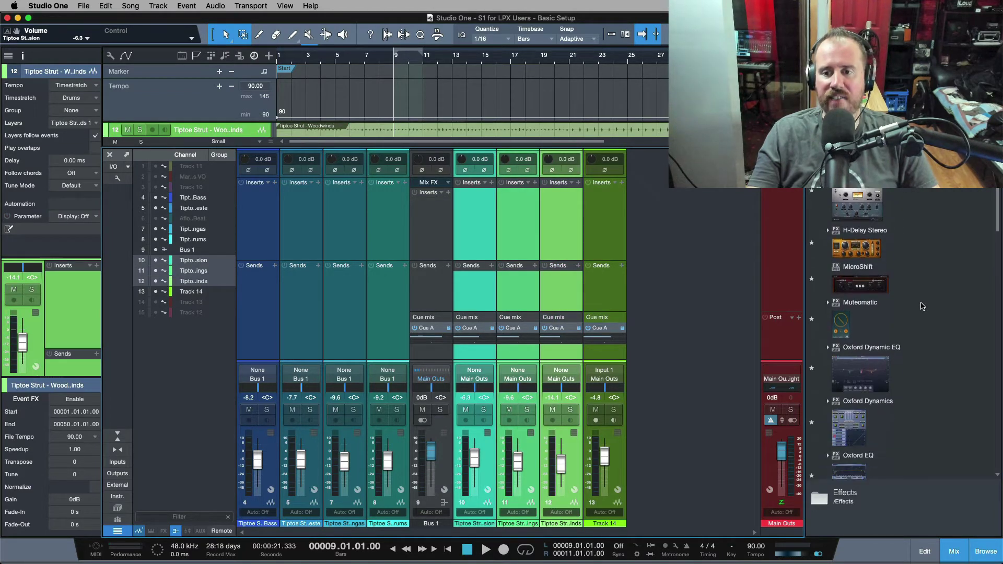
pyautogui.scroll(-10, 922, 305)
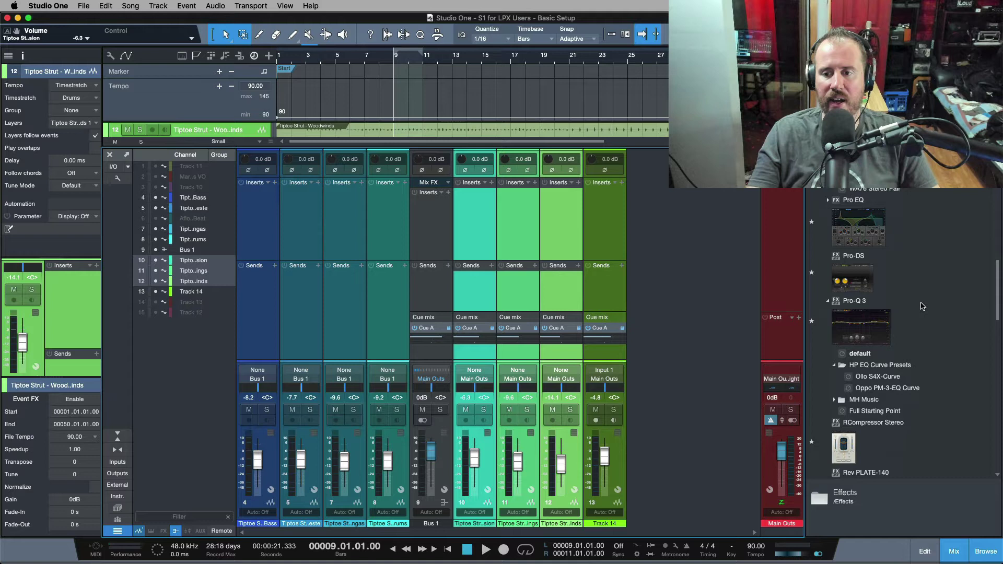
pyautogui.scroll(1, 922, 305)
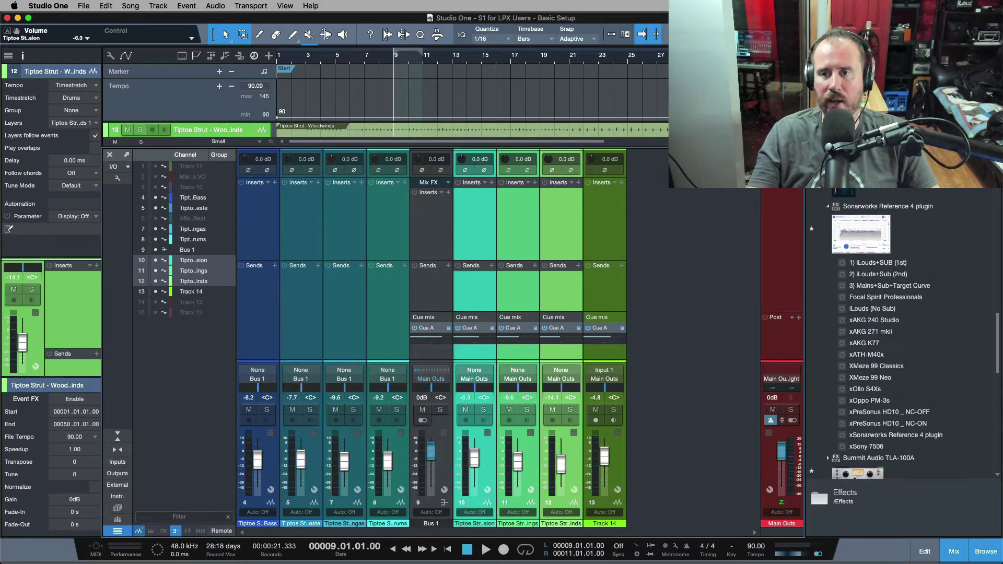
pyautogui.moveTo(861, 470); pyautogui.dragTo(474, 291)
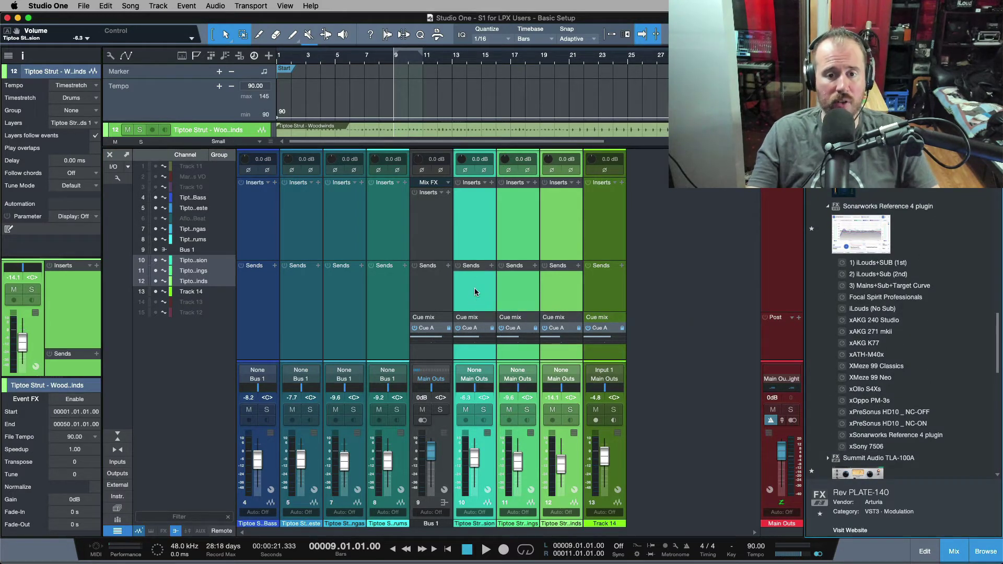
# - Close the Rev PLATE-140 window, select the FX channel, and hide the browser
pyautogui.click(225, 34)
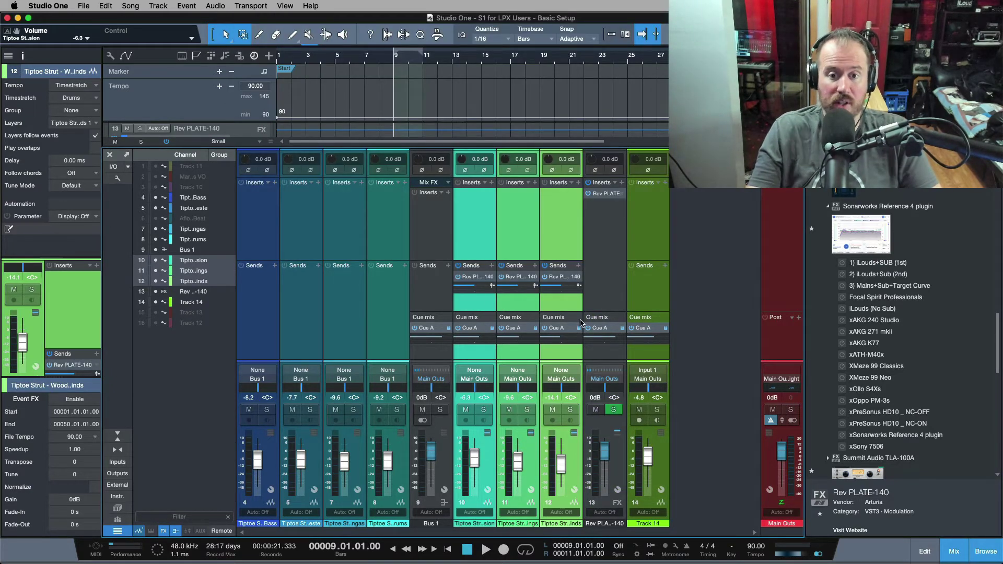
pyautogui.click(609, 273)
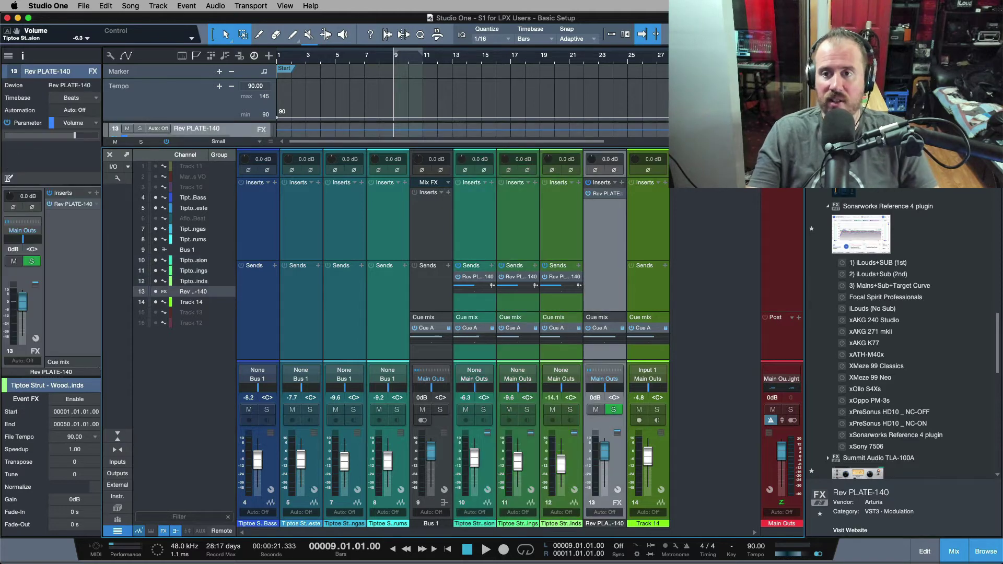
pyautogui.click(986, 552)
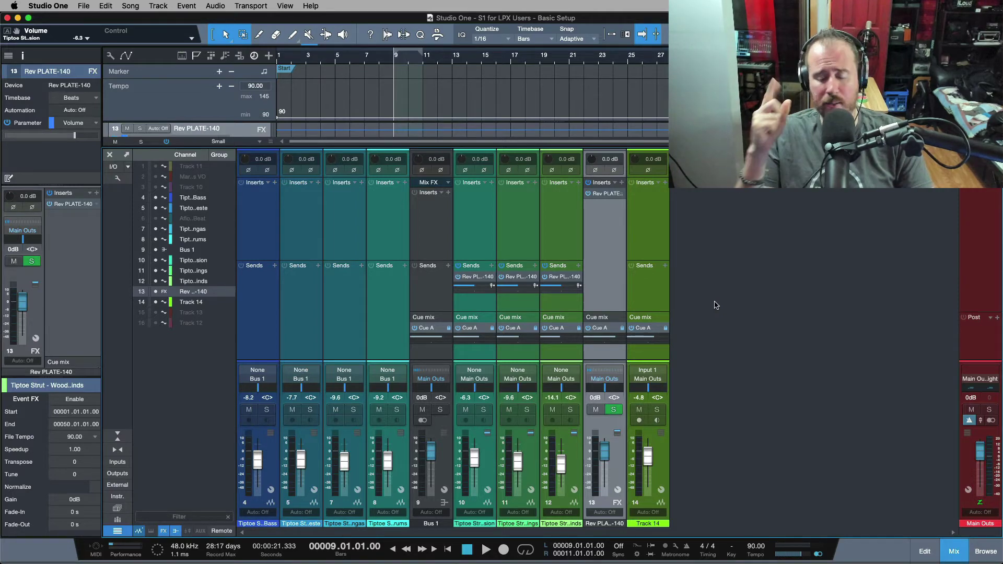
# - Uncheck 'Cue mix mute follows channel' in the Advanced Console preferences and apply it
pyautogui.press('super+comma')
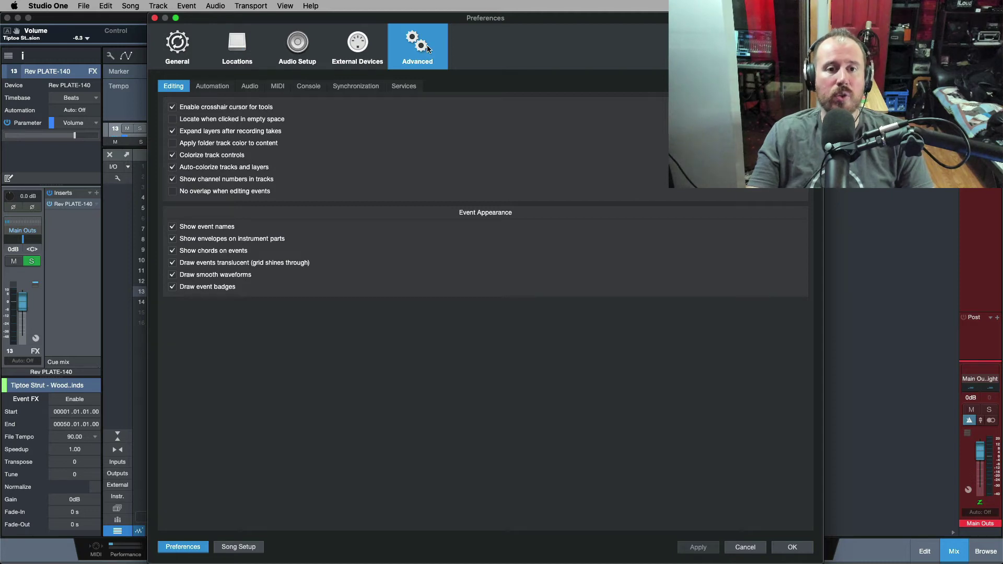
pyautogui.click(309, 90)
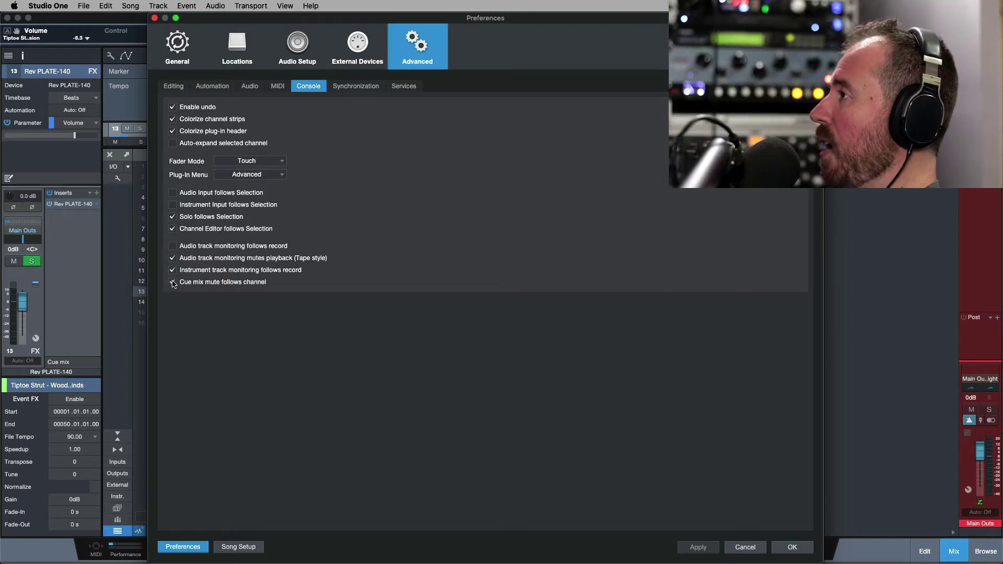
pyautogui.moveTo(531, 29); pyautogui.dragTo(212, 212)
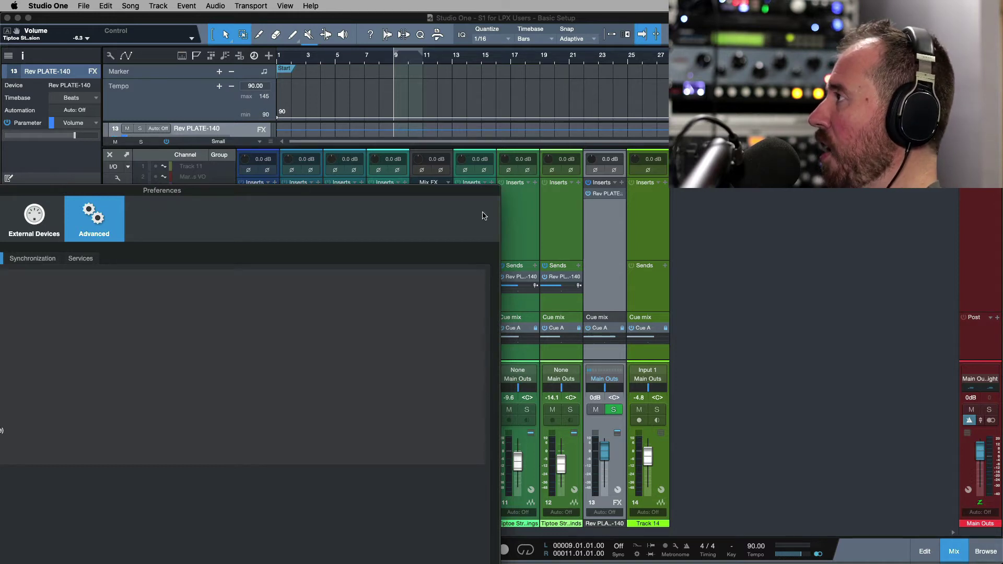
pyautogui.doubleClick(453, 193)
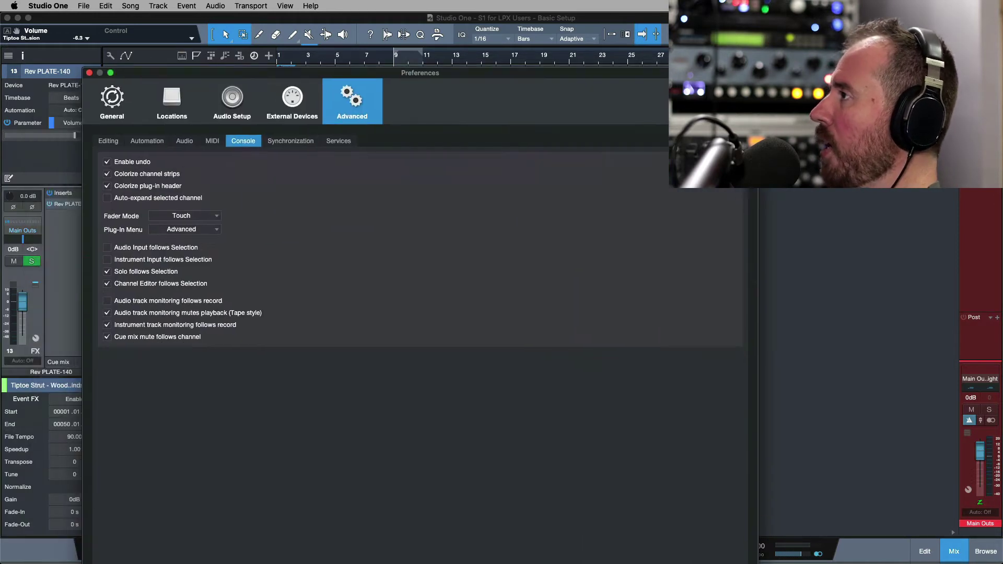
pyautogui.click(106, 338)
pyautogui.doubleClick(506, 77)
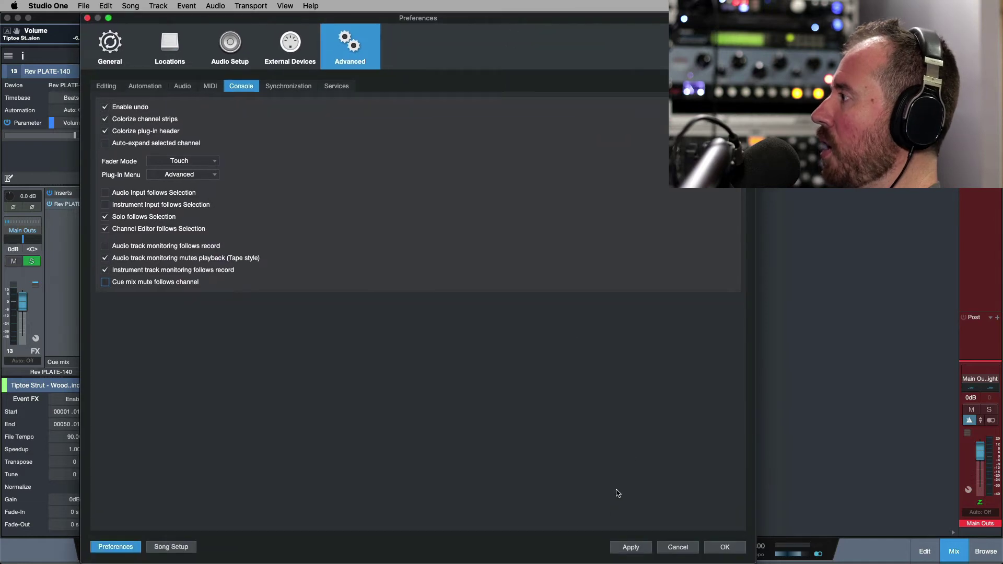
pyautogui.click(630, 547)
pyautogui.moveTo(645, 21); pyautogui.dragTo(330, 46)
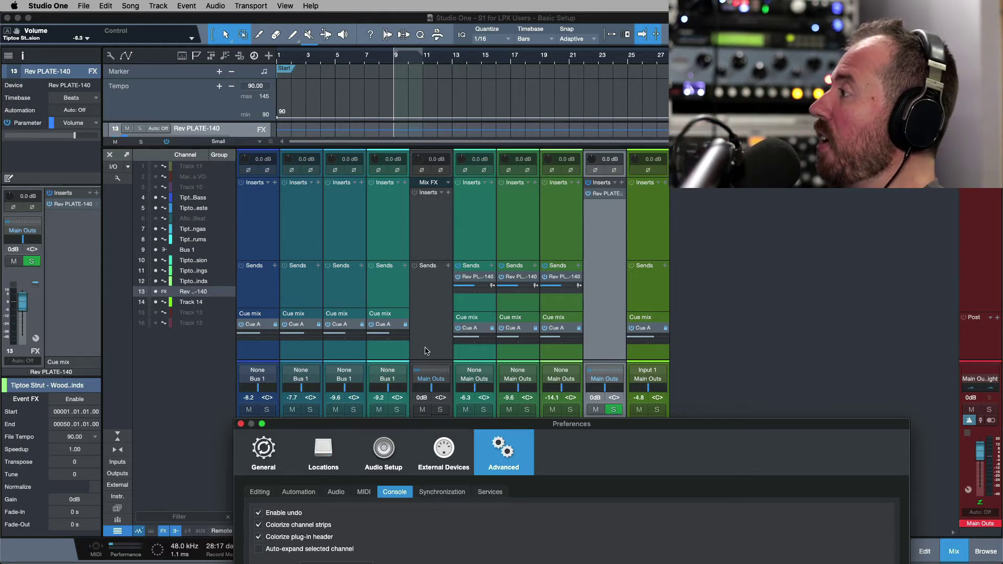
# - Re-check 'Cue mix mute follows channel' in the Console preferences and apply the change
pyautogui.moveTo(512, 423); pyautogui.dragTo(435, 505)
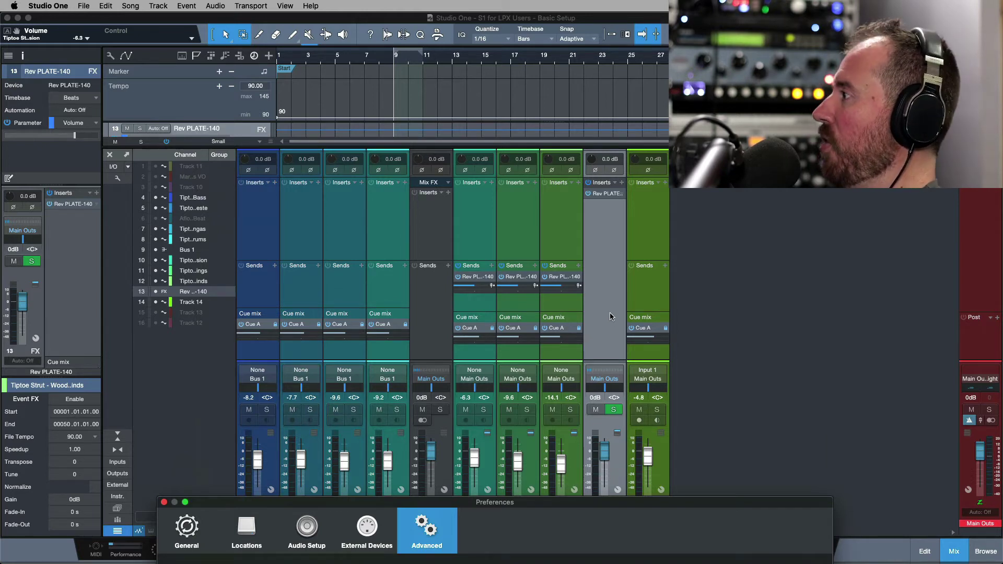
pyautogui.doubleClick(756, 503)
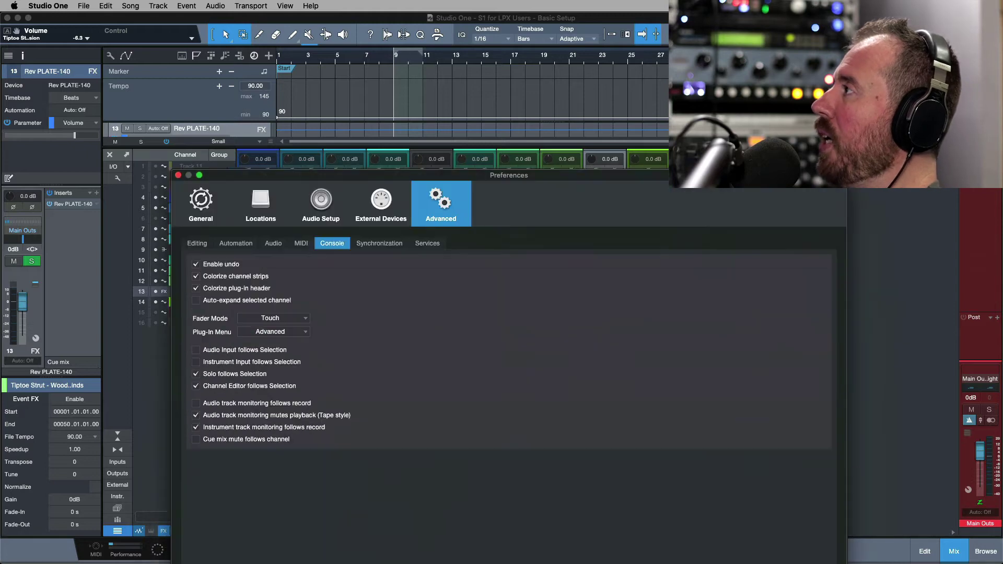
pyautogui.click(177, 332)
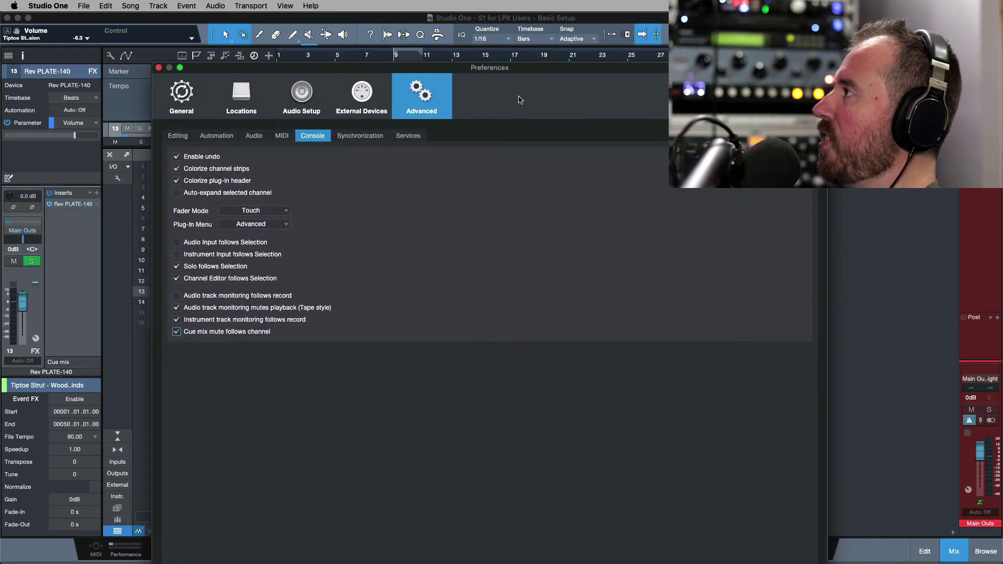
pyautogui.moveTo(558, 78); pyautogui.dragTo(569, 28)
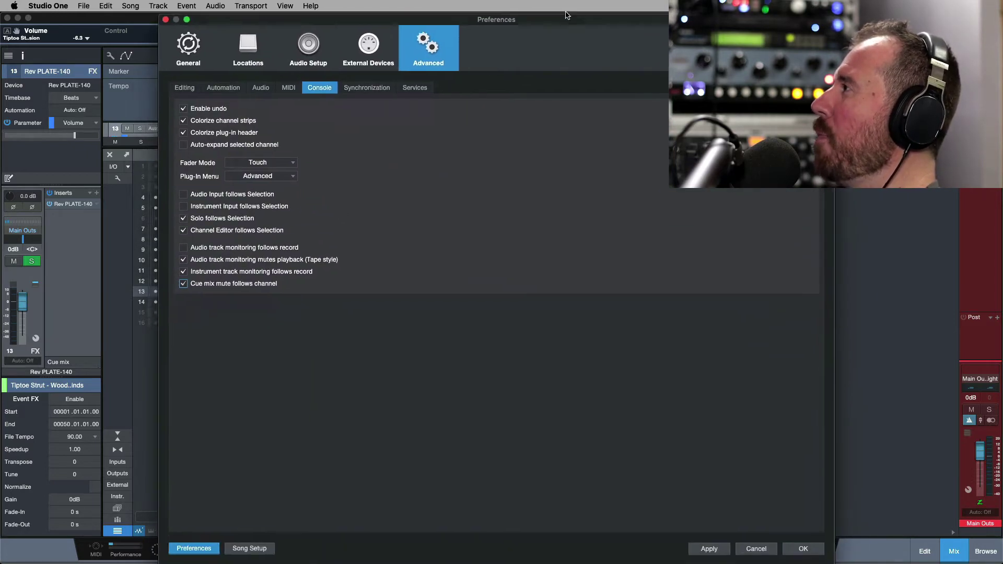
pyautogui.click(721, 547)
# - Confirm Preferences with OK, test by soloing and unsoloing channel 8, then enlarge the cue mix section
pyautogui.click(806, 548)
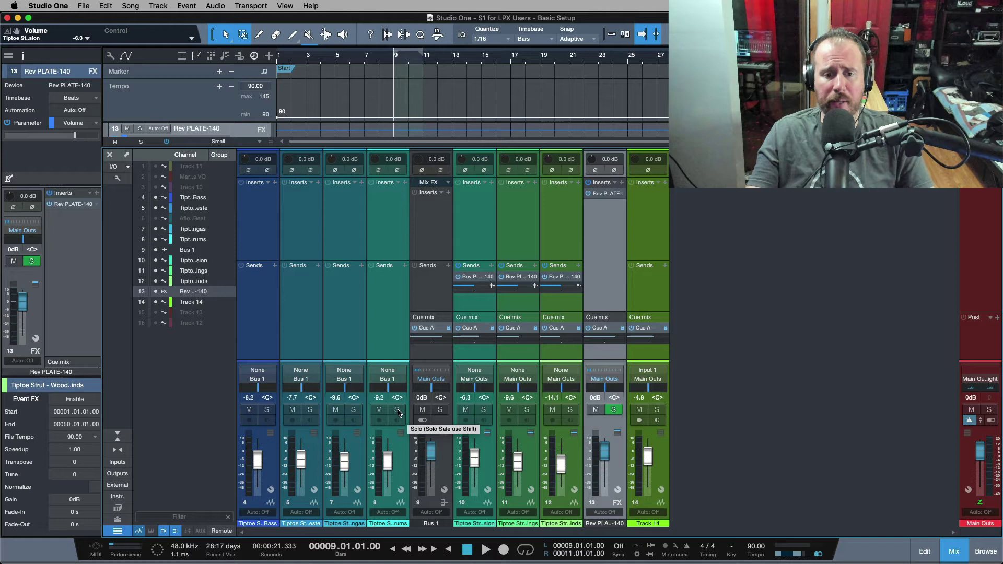
pyautogui.click(398, 411)
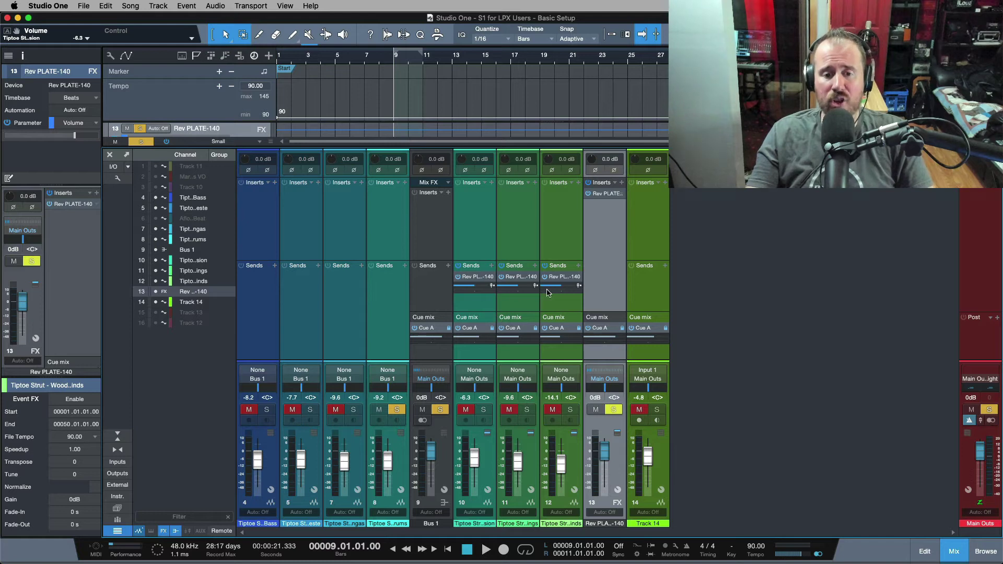
pyautogui.click(397, 410)
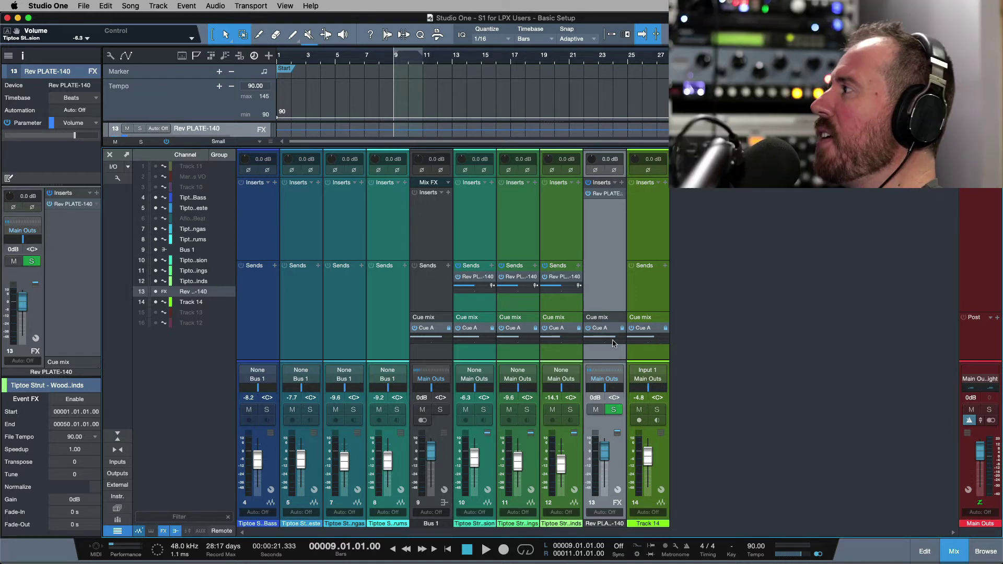
pyautogui.moveTo(515, 312); pyautogui.dragTo(517, 299)
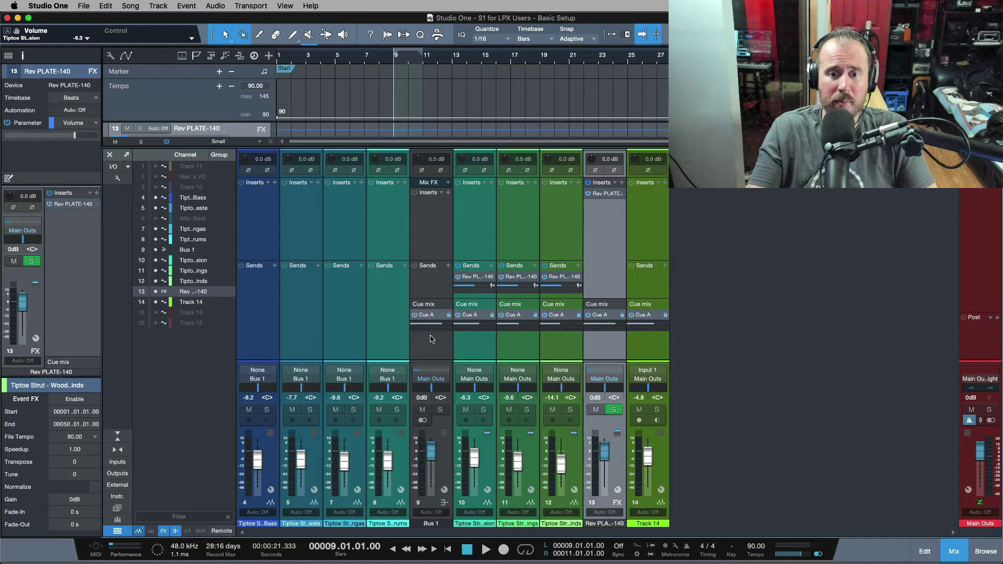
pyautogui.click(529, 351)
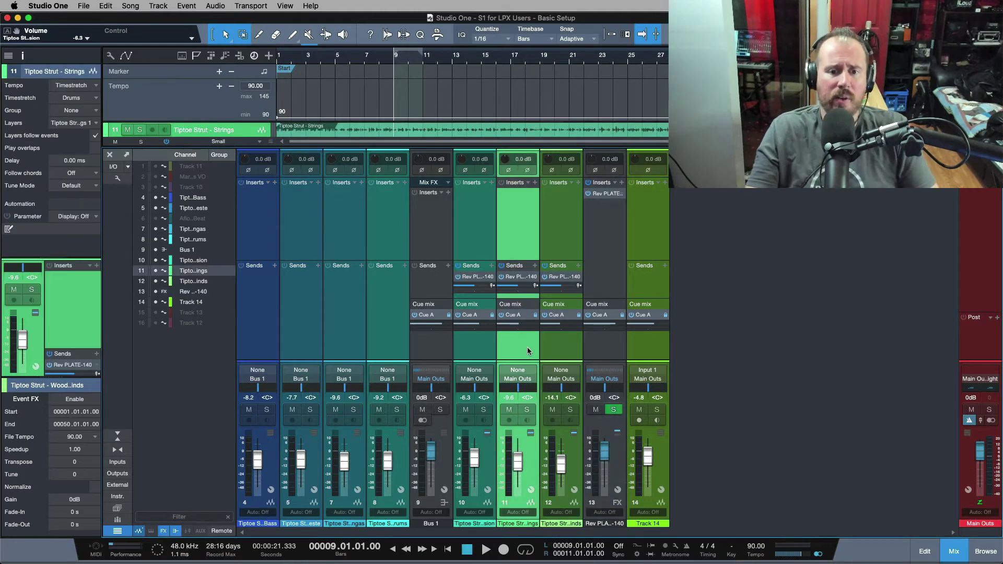
pyautogui.click(564, 352)
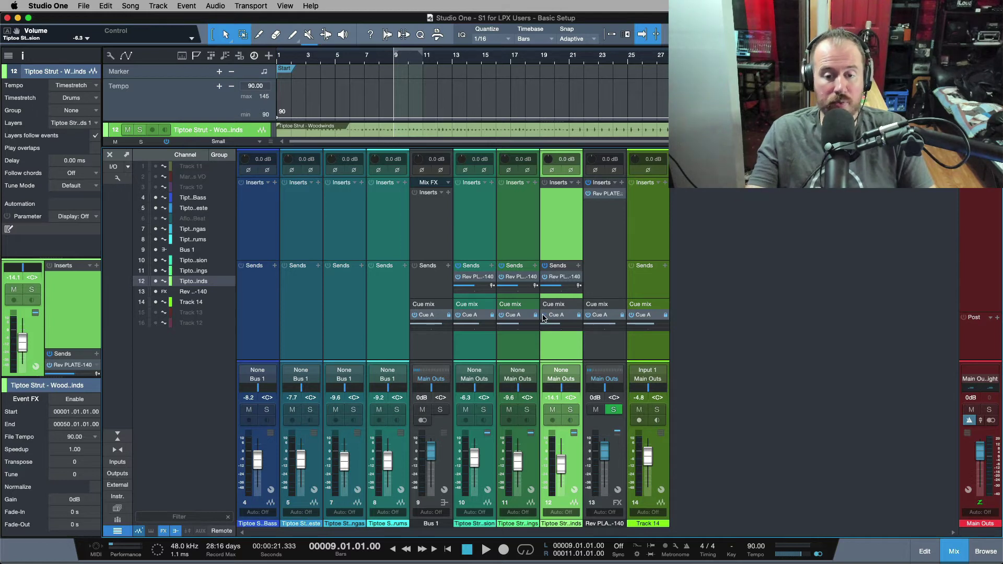
pyautogui.moveTo(527, 326)
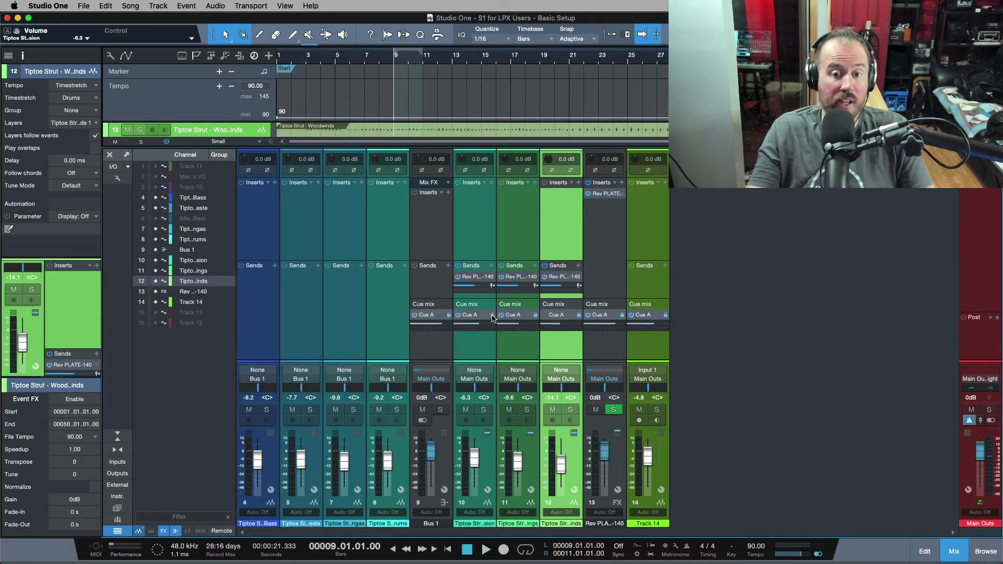
# - In Song Setup Outputs, add a stereo output named 'Gtrs Cue', mark it as a cue mix, and confirm
pyautogui.click(115, 168)
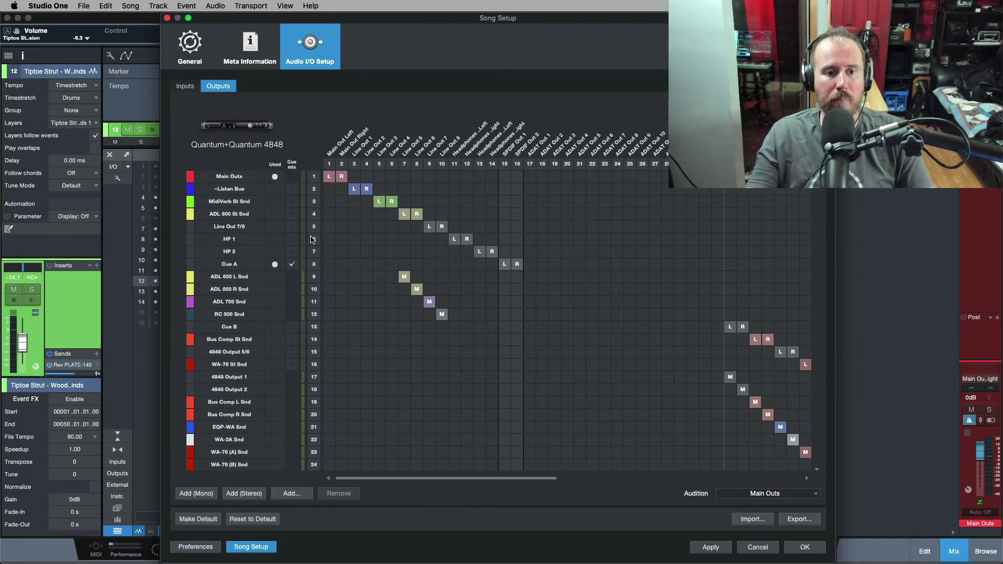
pyautogui.hscroll(5, 248, 227)
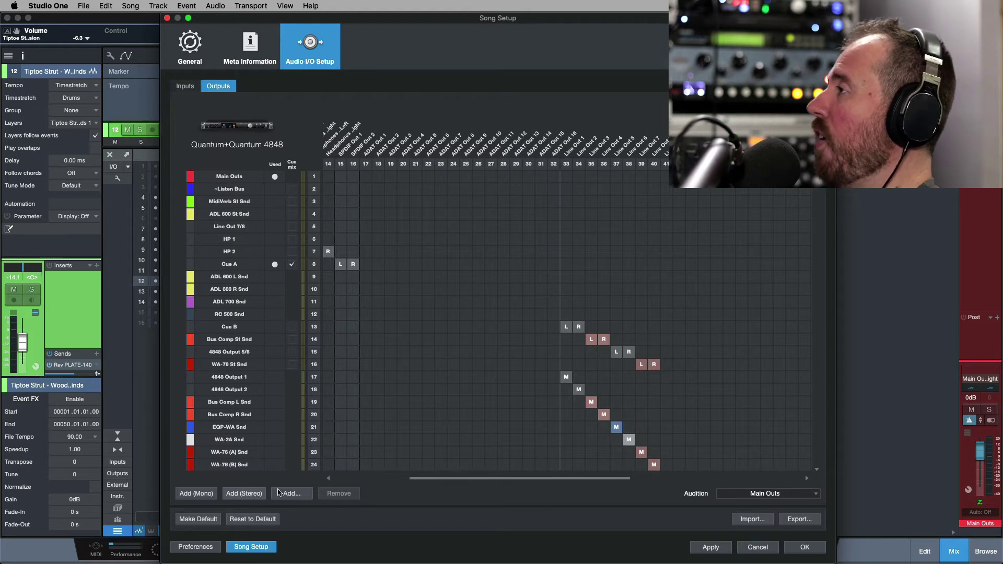
pyautogui.click(251, 493)
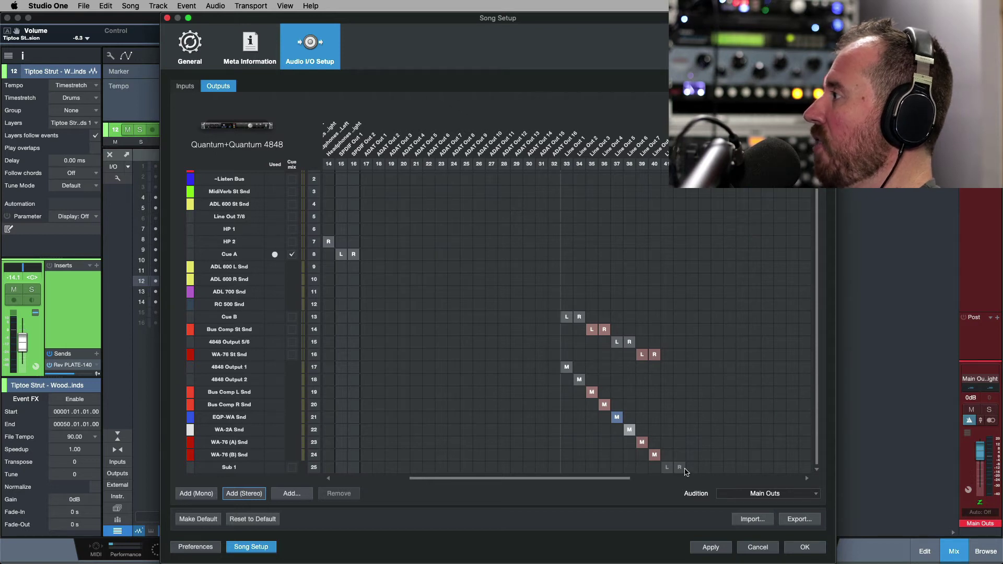
pyautogui.doubleClick(230, 467)
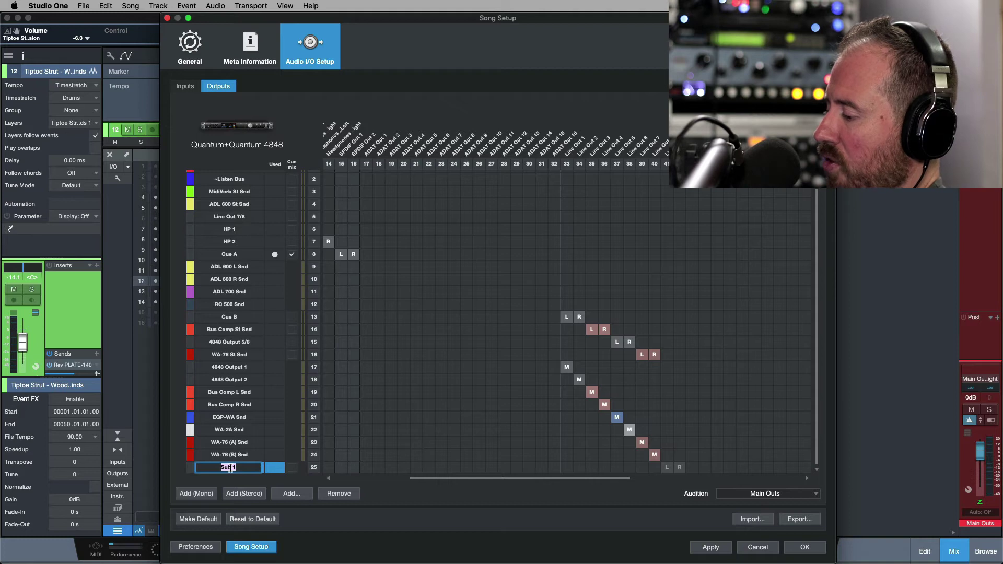
pyautogui.write('Gtrs')
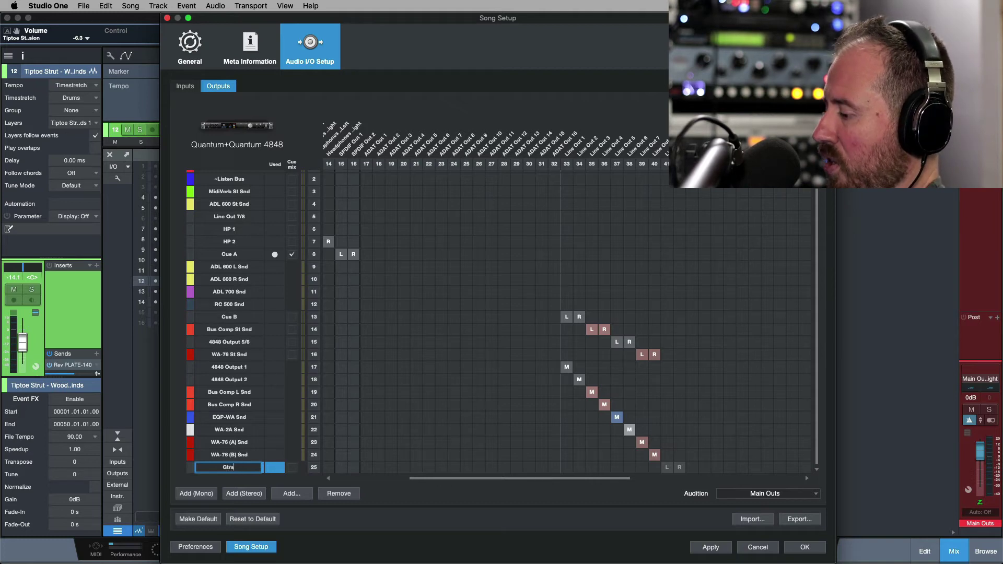
pyautogui.write(' Cue')
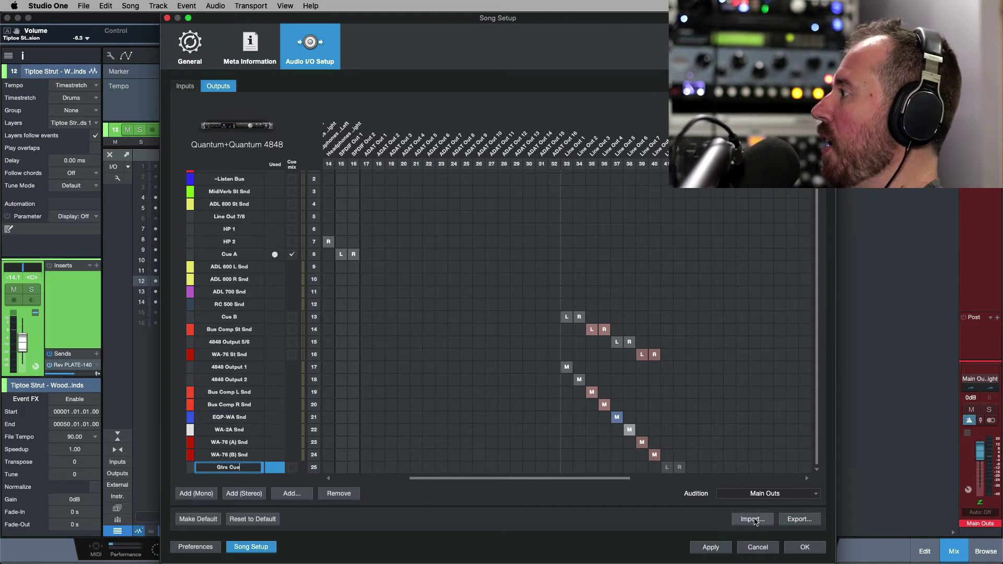
pyautogui.press('Return')
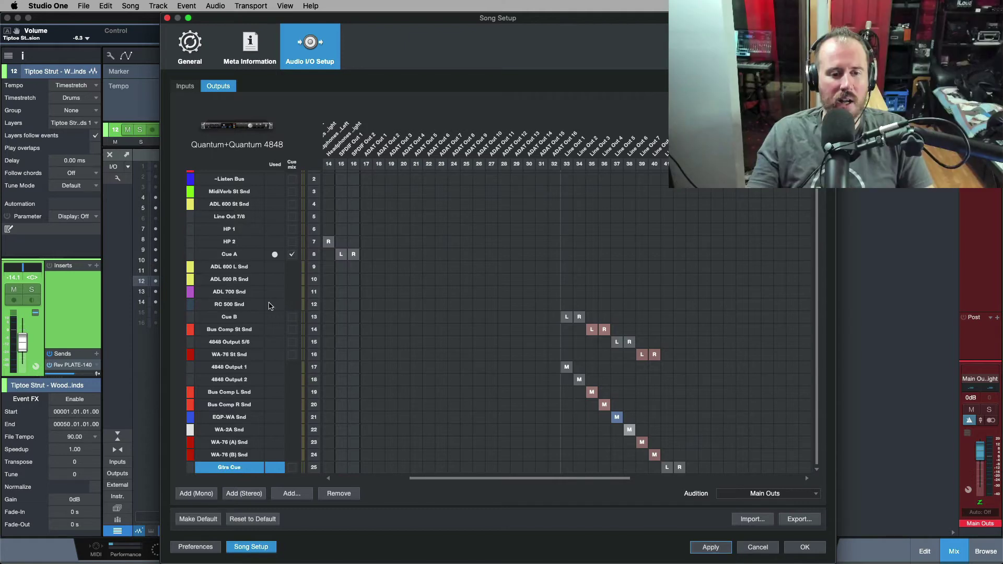
pyautogui.click(291, 467)
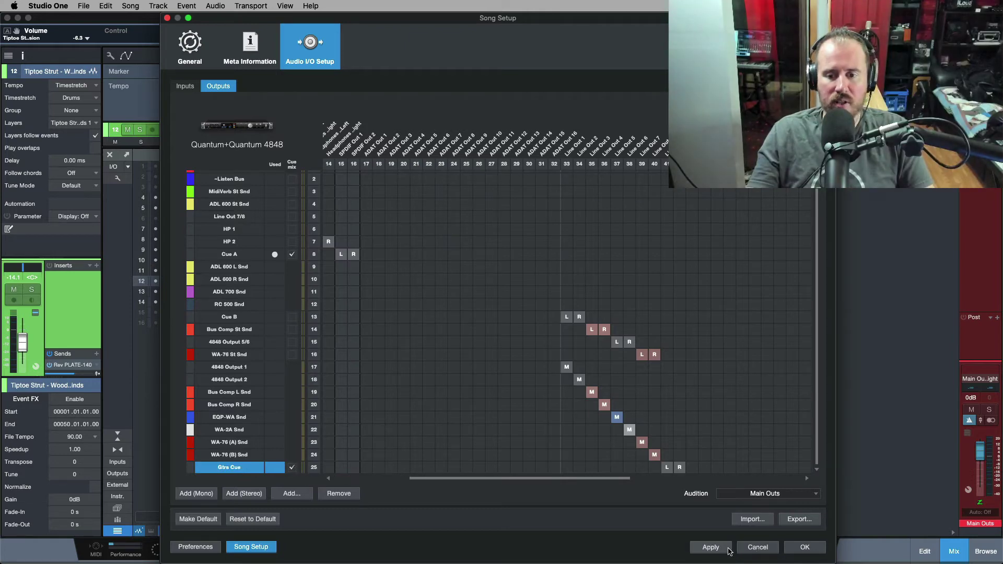
pyautogui.click(804, 547)
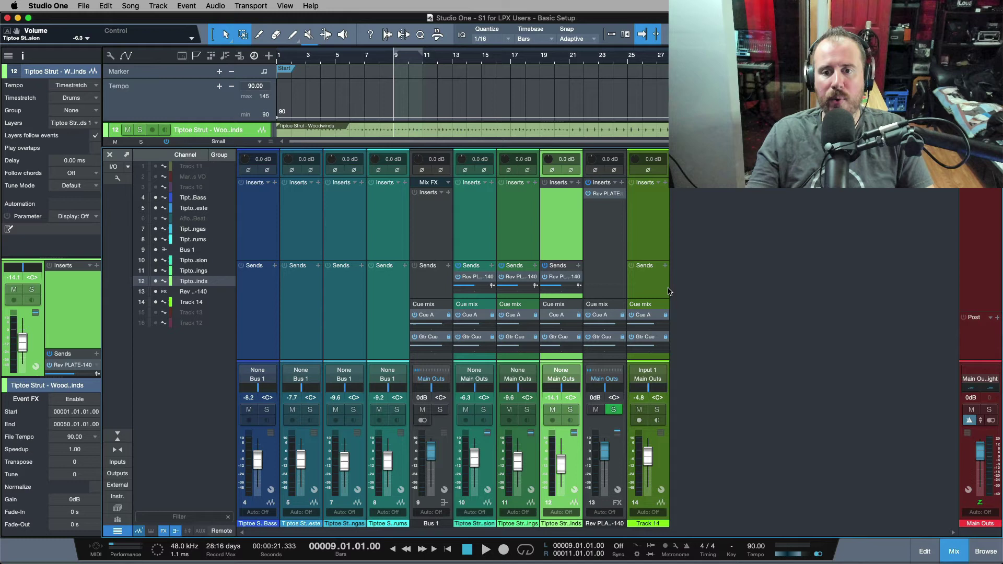
# - Enlarge the sends area, then raise the faders and Cue A sends of channels 10–12 together
pyautogui.moveTo(662, 299); pyautogui.dragTo(662, 293)
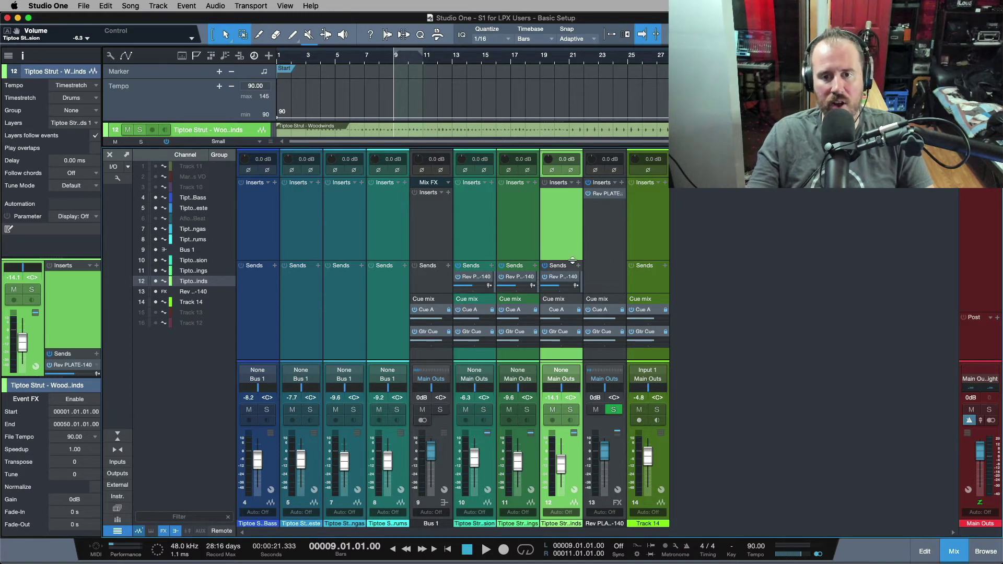
pyautogui.moveTo(573, 260); pyautogui.dragTo(572, 225)
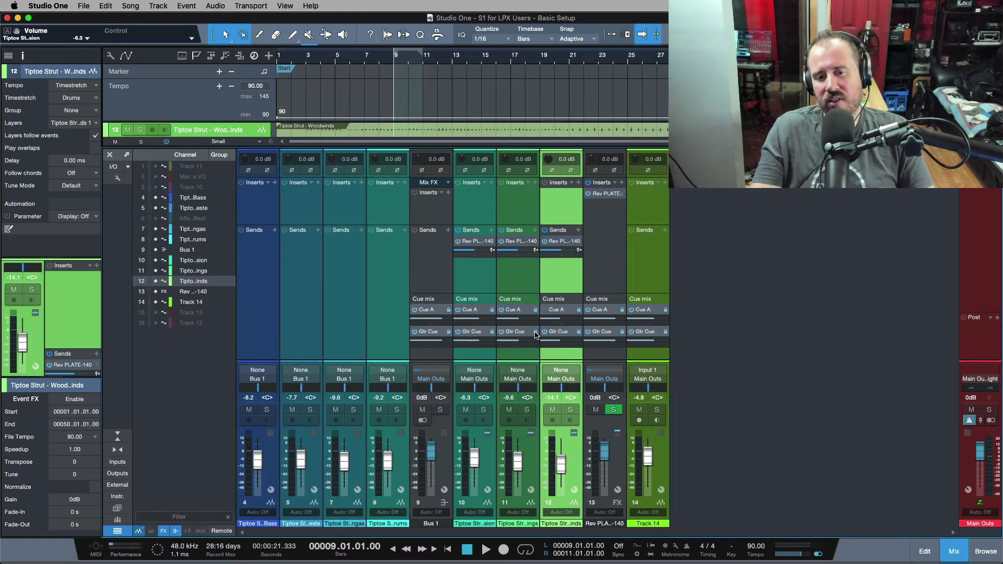
pyautogui.click(478, 290)
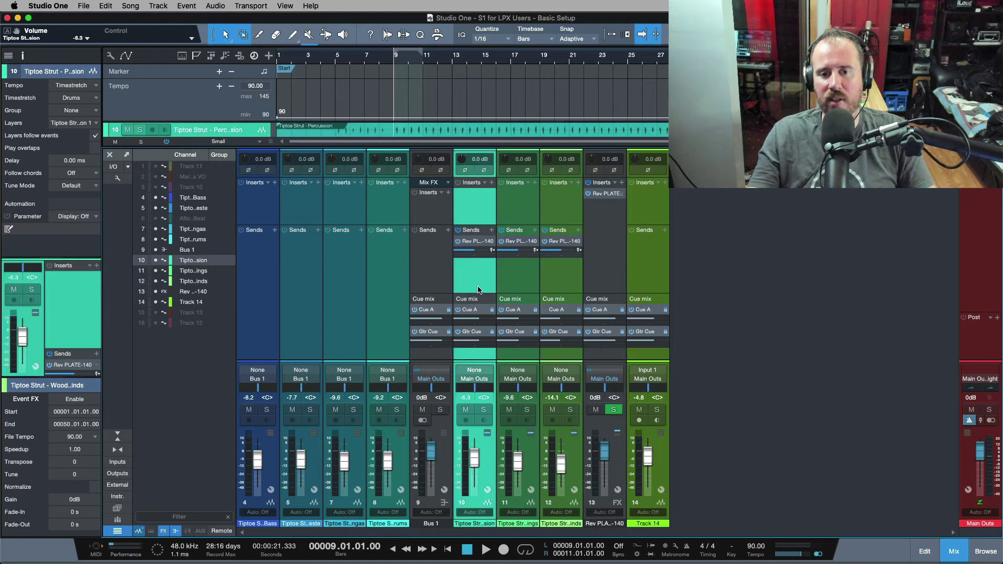
pyautogui.keyDown('shift'); pyautogui.click(556, 276); pyautogui.keyUp('shift')
pyautogui.moveTo(474, 458)
pyautogui.mouseDown()
pyautogui.moveTo(475, 471)
pyautogui.moveTo(475, 454)
pyautogui.mouseUp()
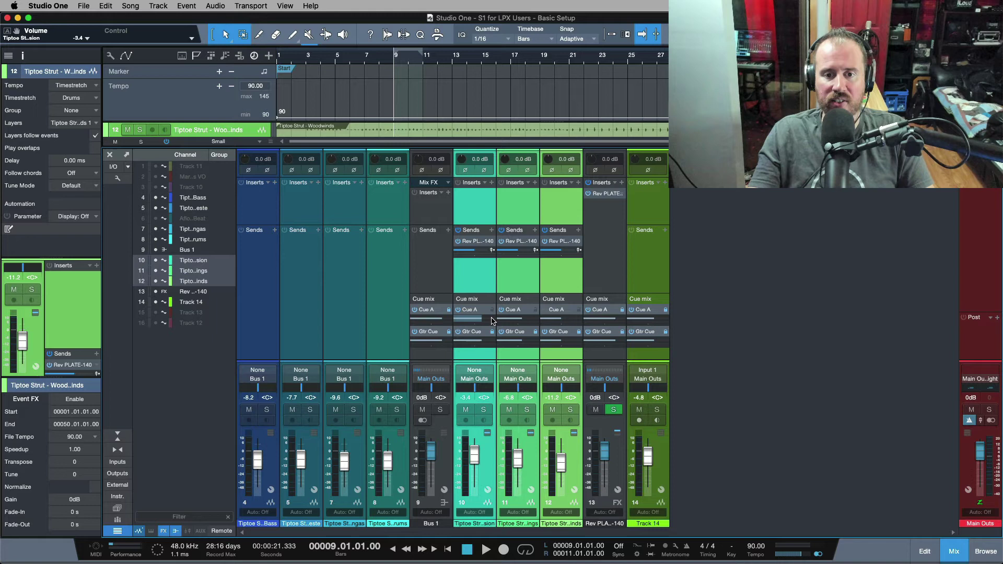
pyautogui.moveTo(494, 324)
pyautogui.mouseDown()
pyautogui.moveTo(489, 344)
pyautogui.moveTo(489, 295)
pyautogui.moveTo(493, 339)
pyautogui.moveTo(494, 321)
pyautogui.mouseUp()
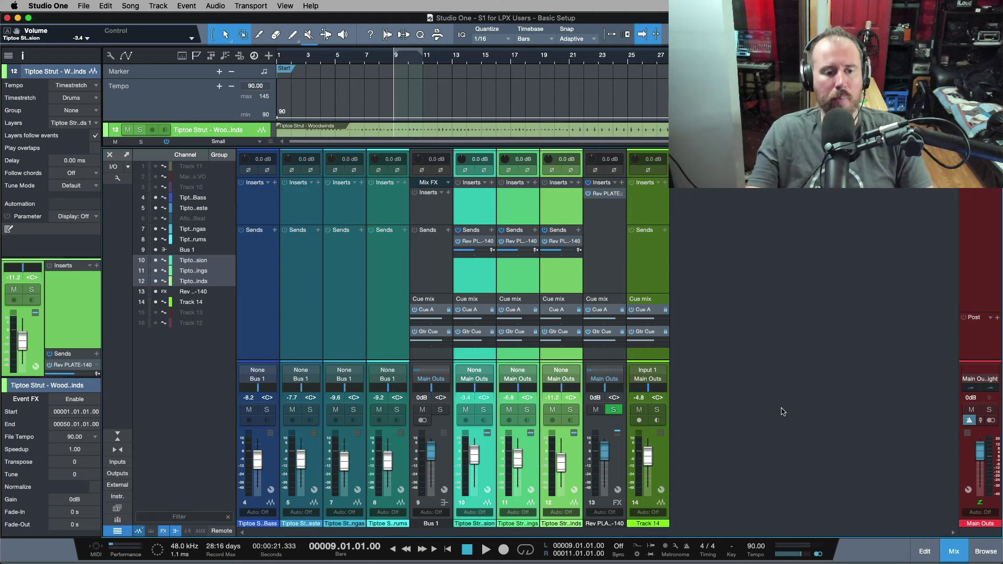
# - Show the output channels and color the Gtrs Cue output channel orange
pyautogui.click(117, 474)
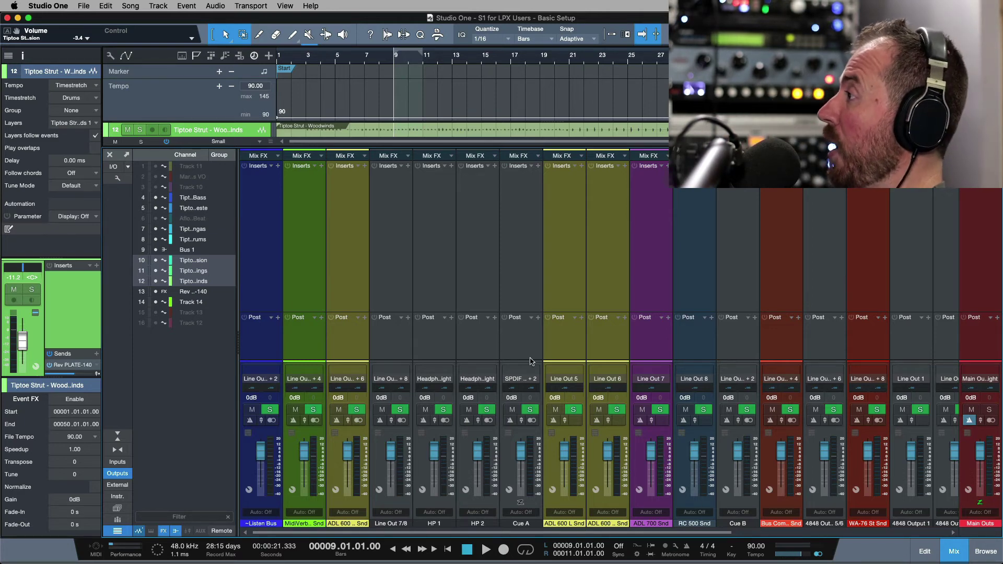
pyautogui.click(521, 504)
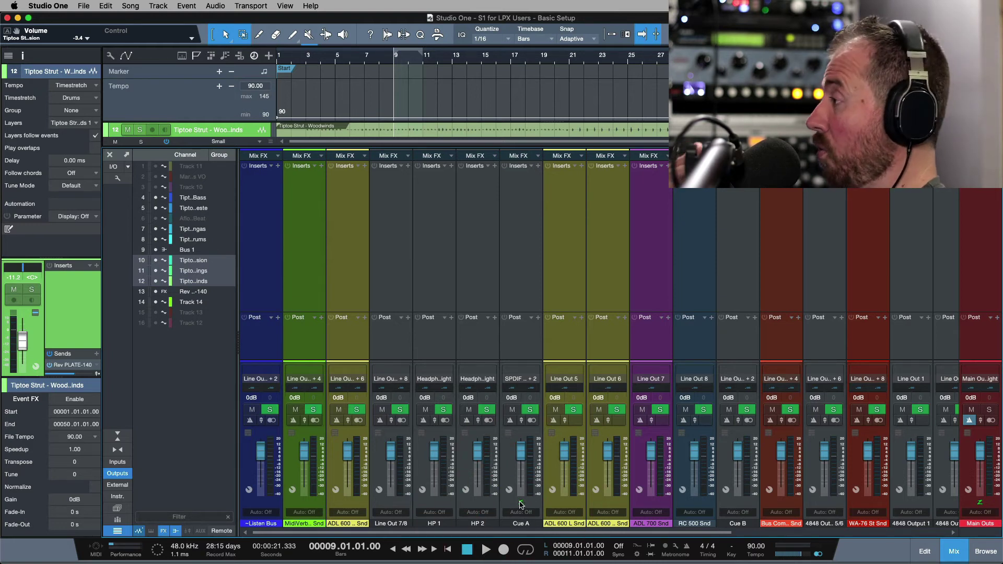
pyautogui.hscroll(6, 585, 346)
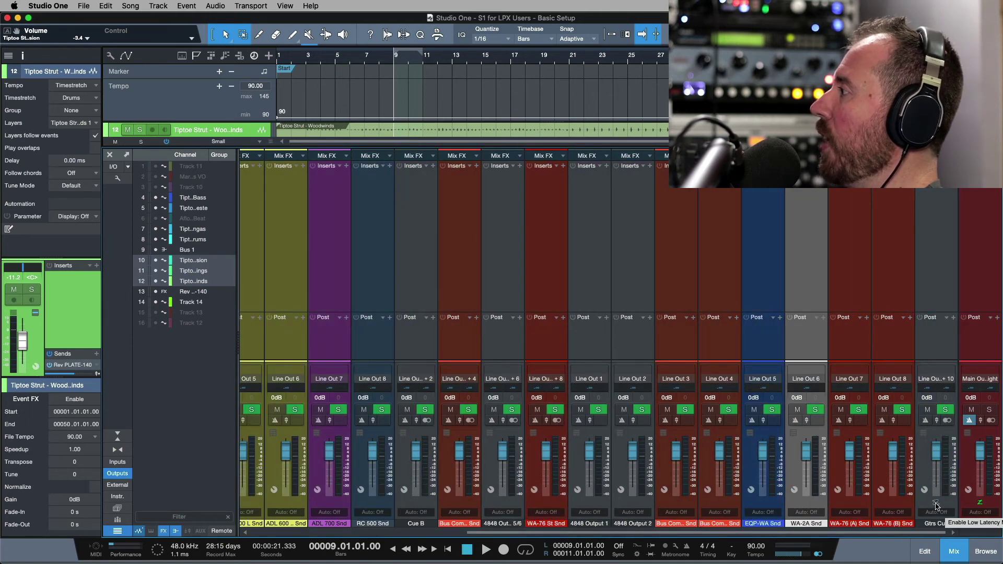
pyautogui.click(951, 524)
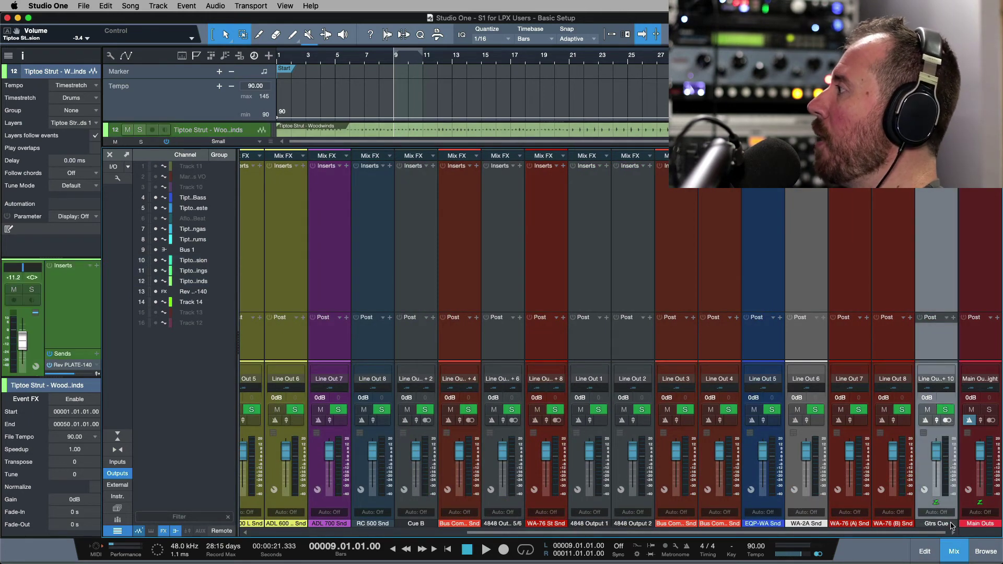
pyautogui.click(951, 525)
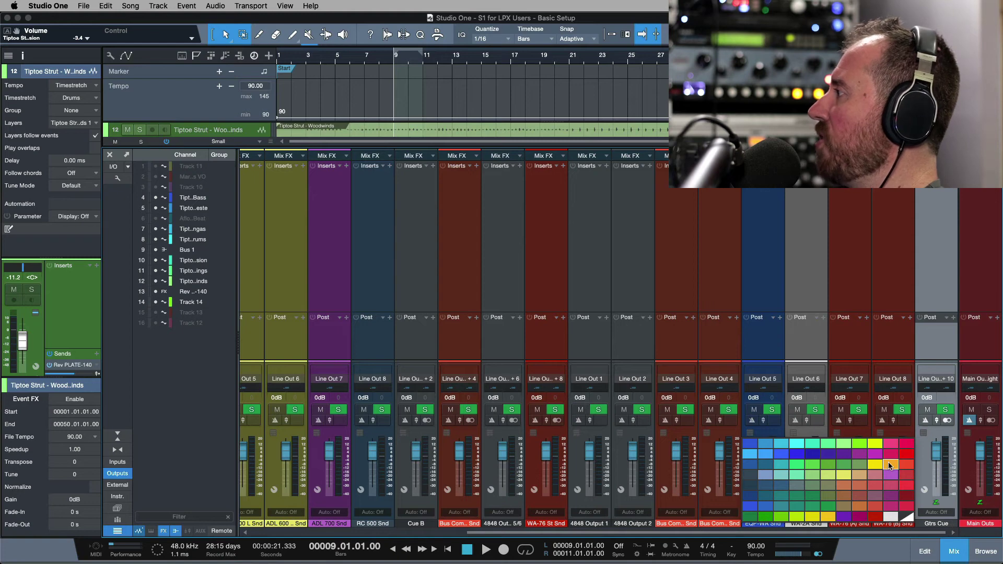
pyautogui.click(891, 464)
# - Color the Cue A output channel orange as well
pyautogui.hscroll(-5, 736, 342)
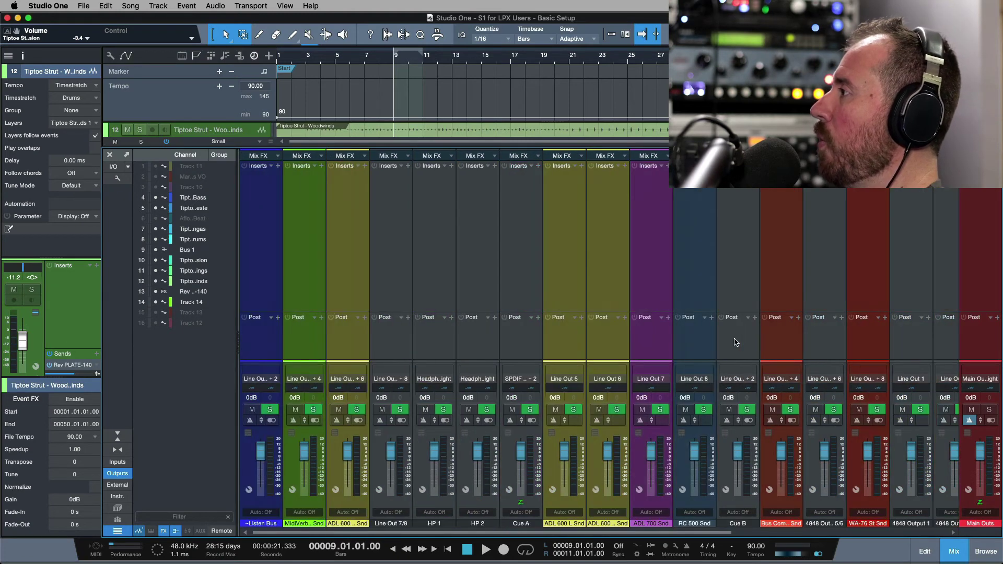
pyautogui.click(539, 527)
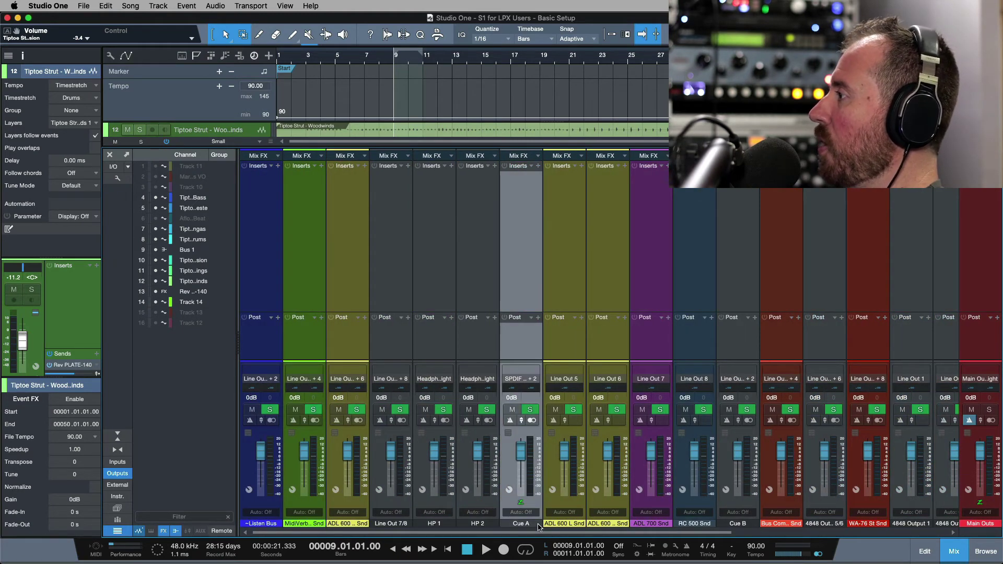
pyautogui.click(540, 527)
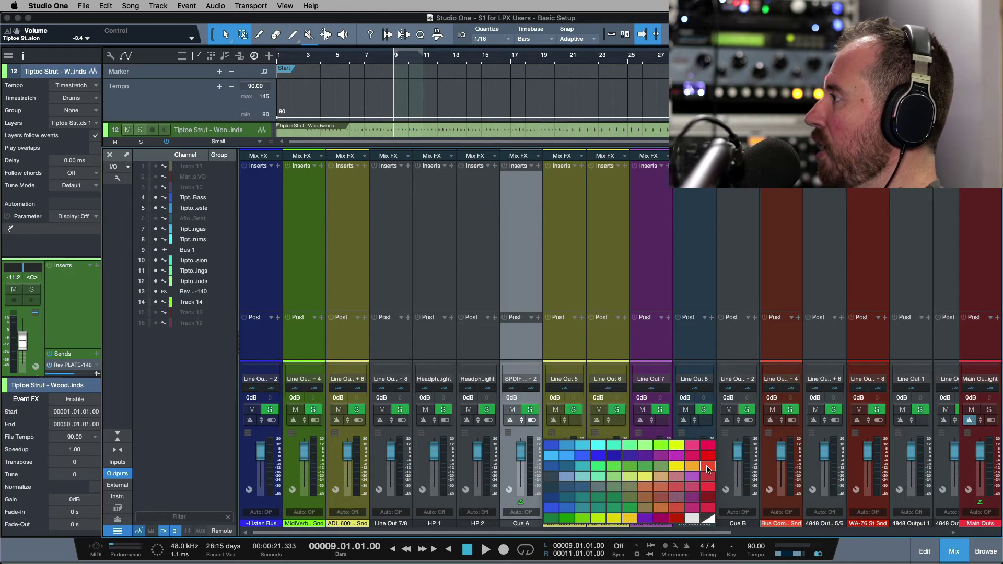
pyautogui.click(693, 466)
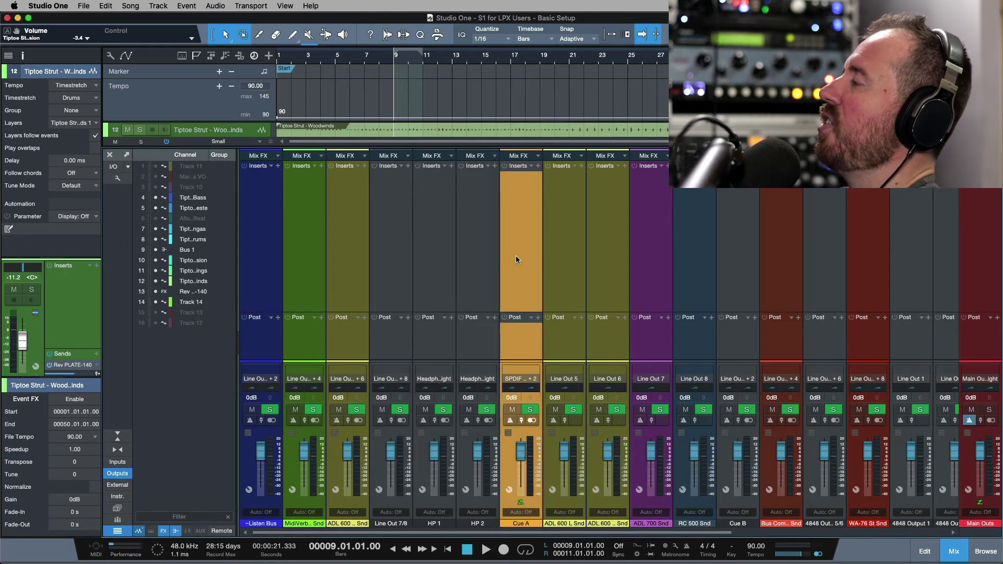
# - Insert the Fat Channel plug-in on the Cue A output
pyautogui.click(539, 166)
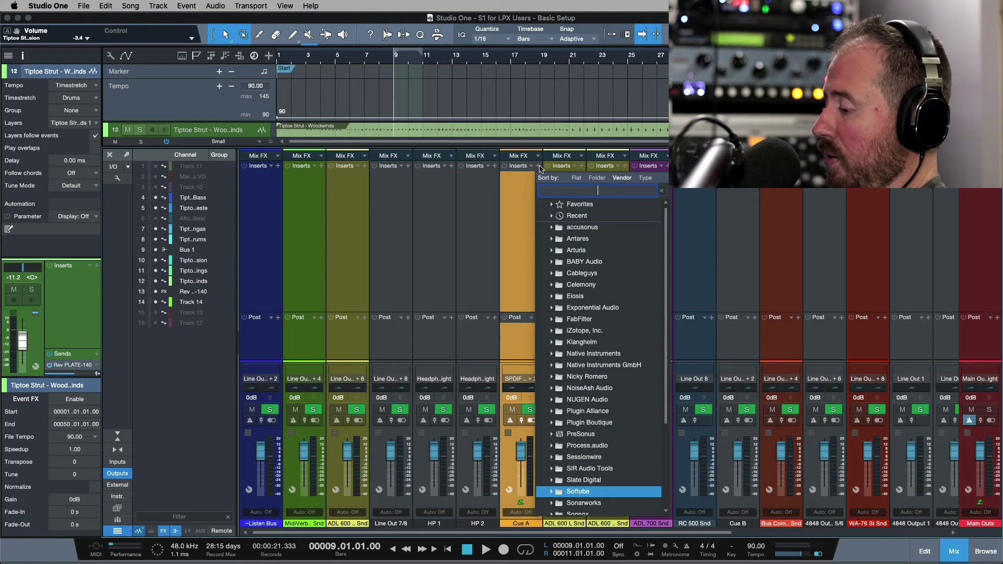
pyautogui.write('fat')
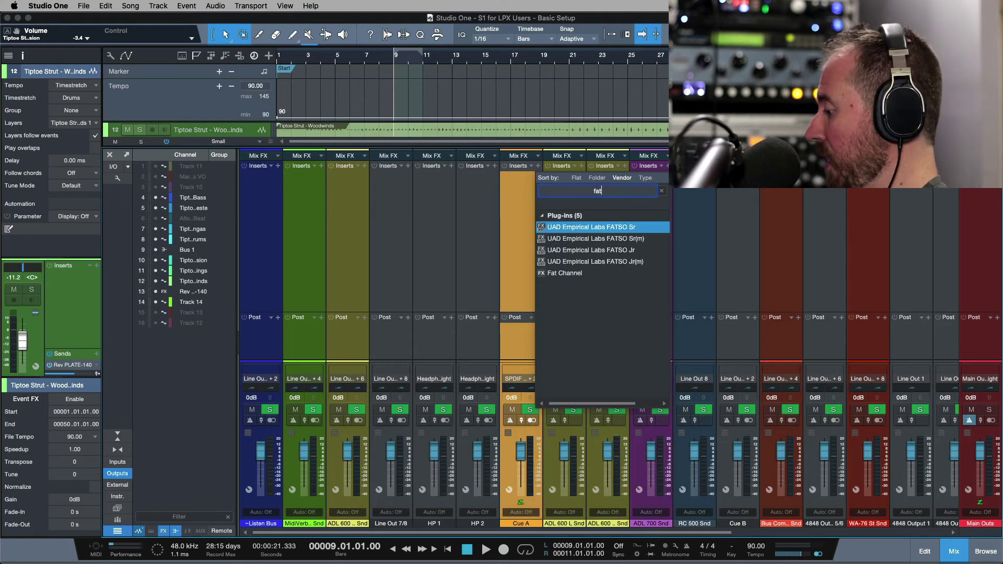
pyautogui.press('Down')
pyautogui.press('Down')
pyautogui.press('Down')
pyautogui.press('Down')
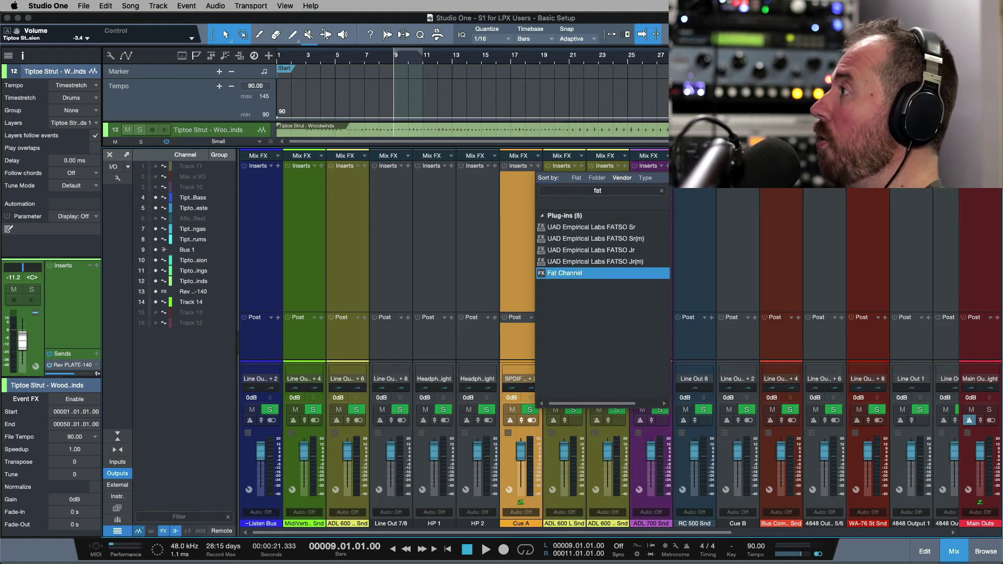
pyautogui.press('Return')
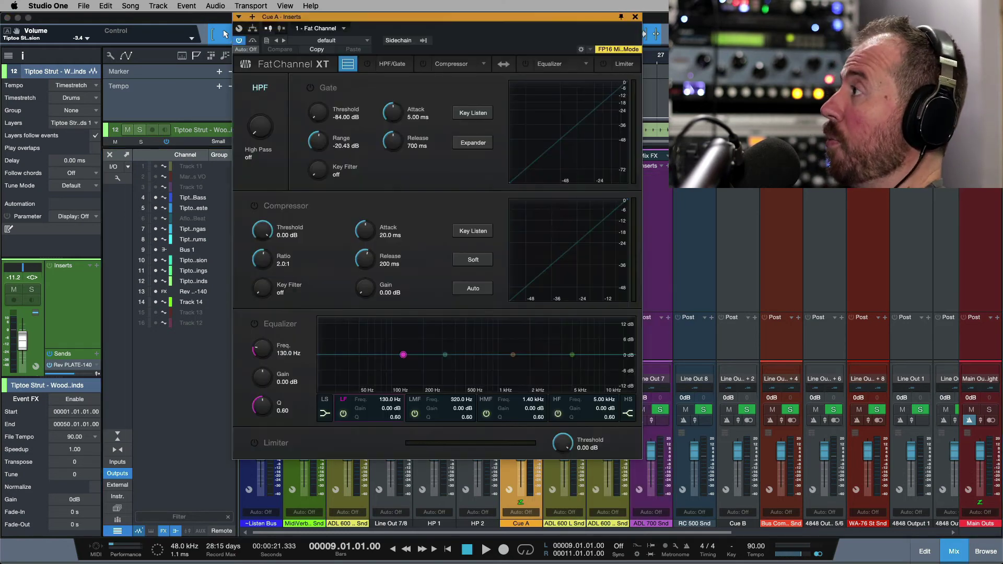
# - Enable the Fat Channel compressor using the Brit Comp model and adjust its threshold and key filter
pyautogui.click(423, 64)
pyautogui.click(484, 64)
pyautogui.click(475, 104)
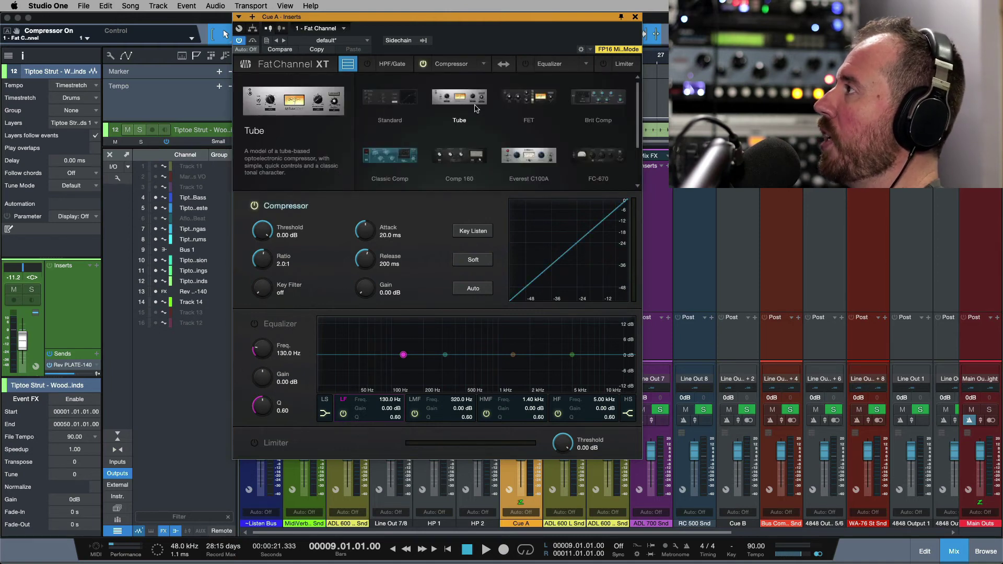
pyautogui.click(587, 104)
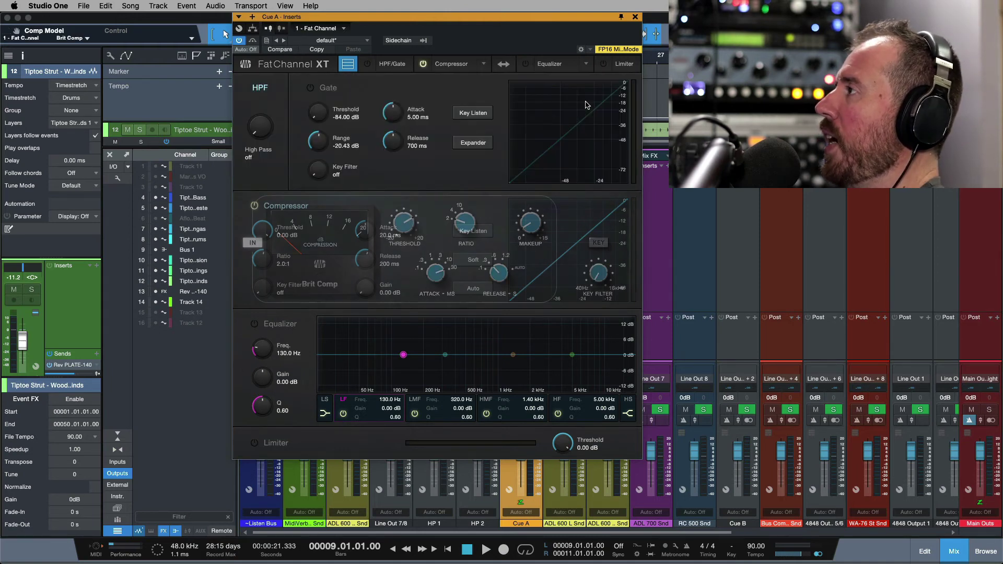
pyautogui.click(408, 223)
pyautogui.click(598, 284)
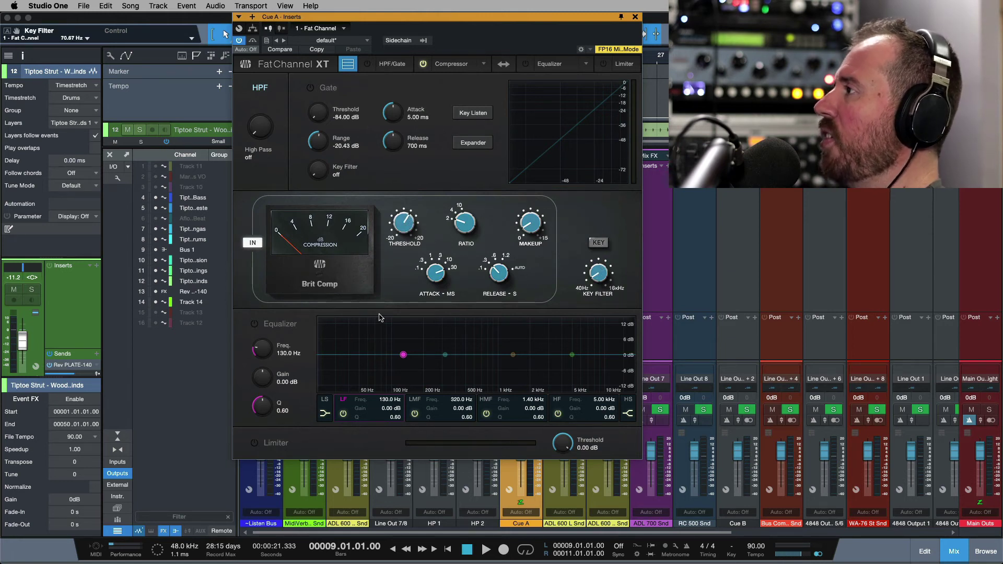
# - Enable the equalizer with the Baxandall EQ model and close the Fat Channel window
pyautogui.click(538, 65)
pyautogui.click(586, 64)
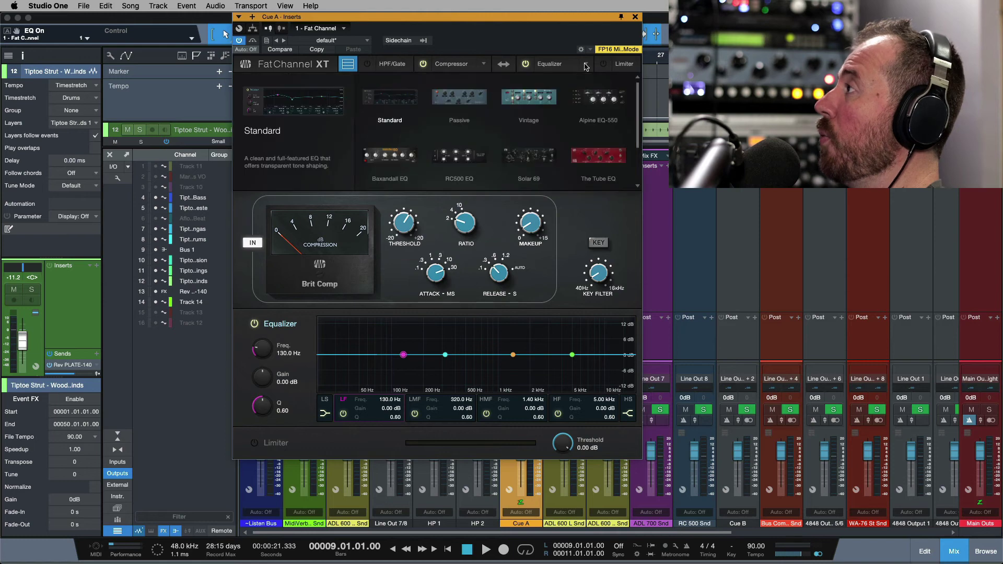
pyautogui.click(389, 156)
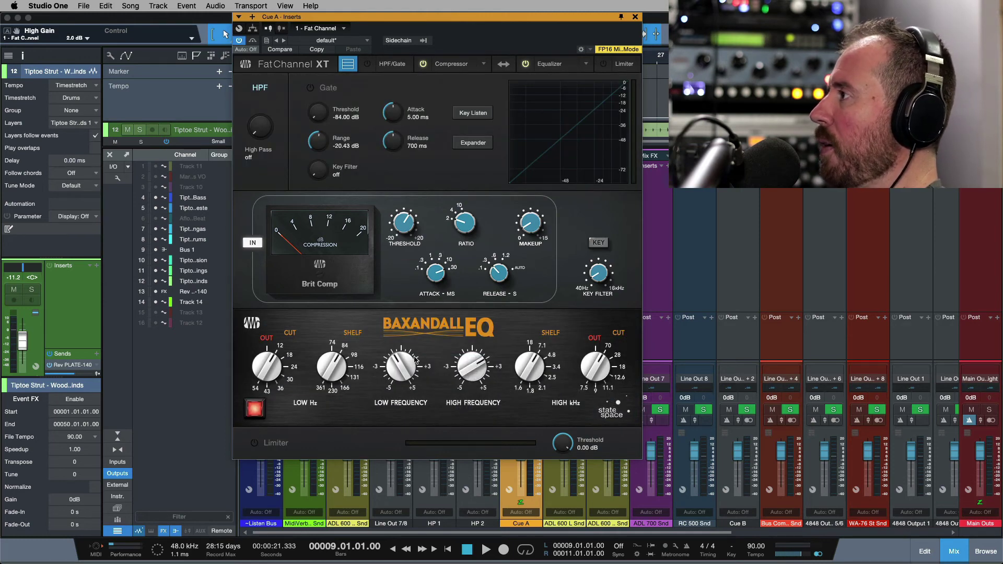
pyautogui.click(635, 17)
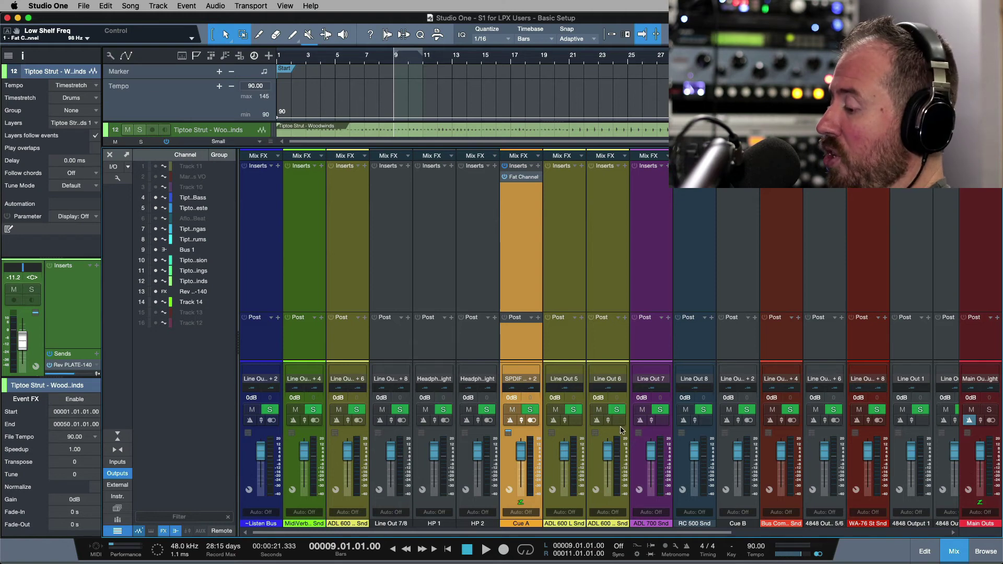
# - Turn the metronome click on from the transport
pyautogui.press('c')
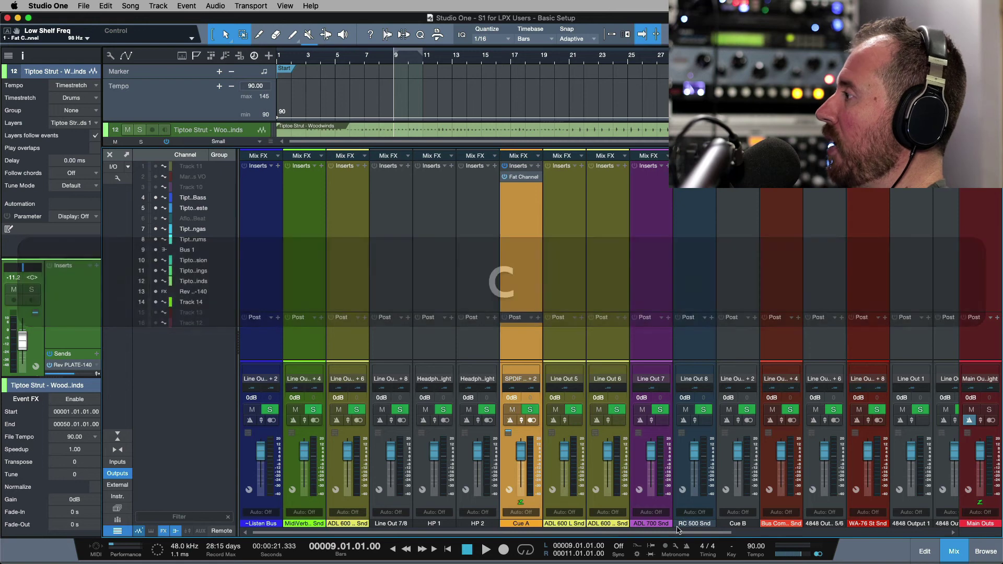
pyautogui.click(687, 547)
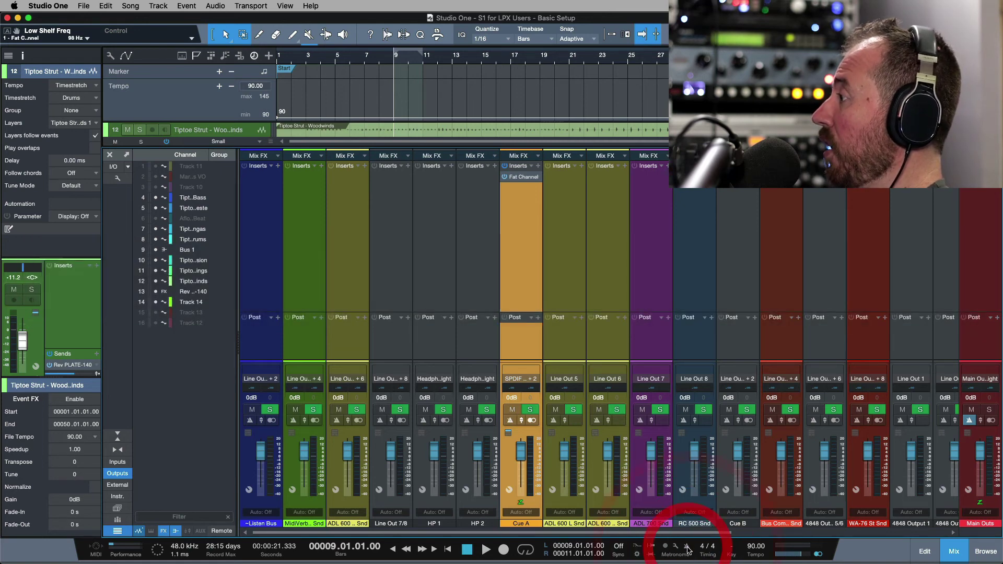
pyautogui.click(687, 548)
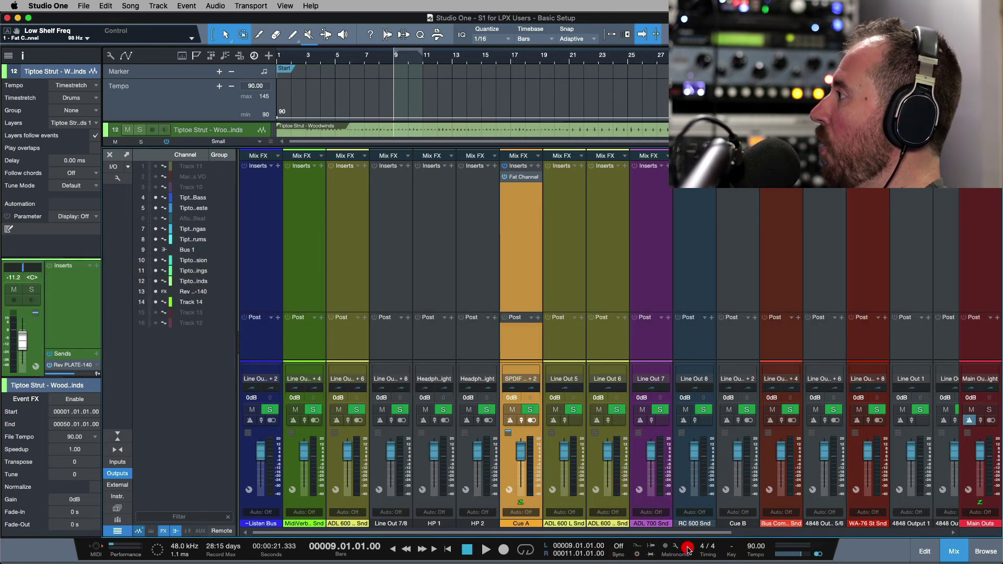
pyautogui.click(688, 549)
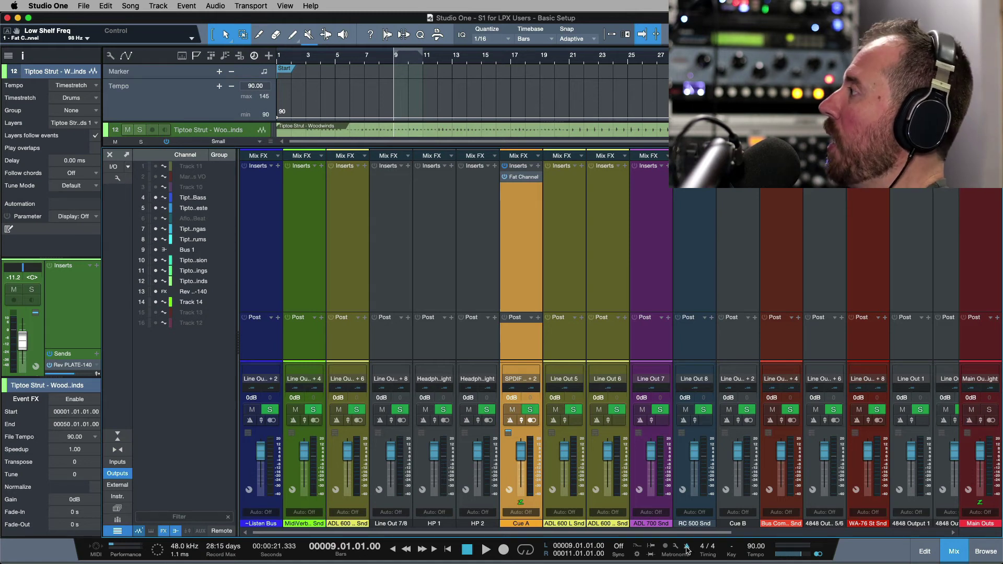
# - Enable the click on the Cue A output with a click volume of -6.0 dB
pyautogui.click(511, 421)
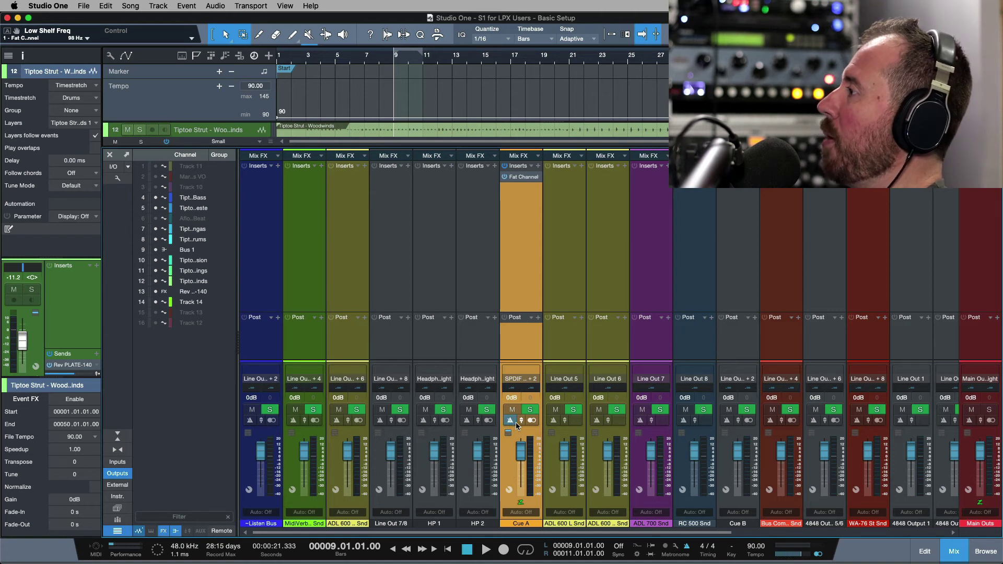
pyautogui.moveTo(522, 424); pyautogui.dragTo(522, 512)
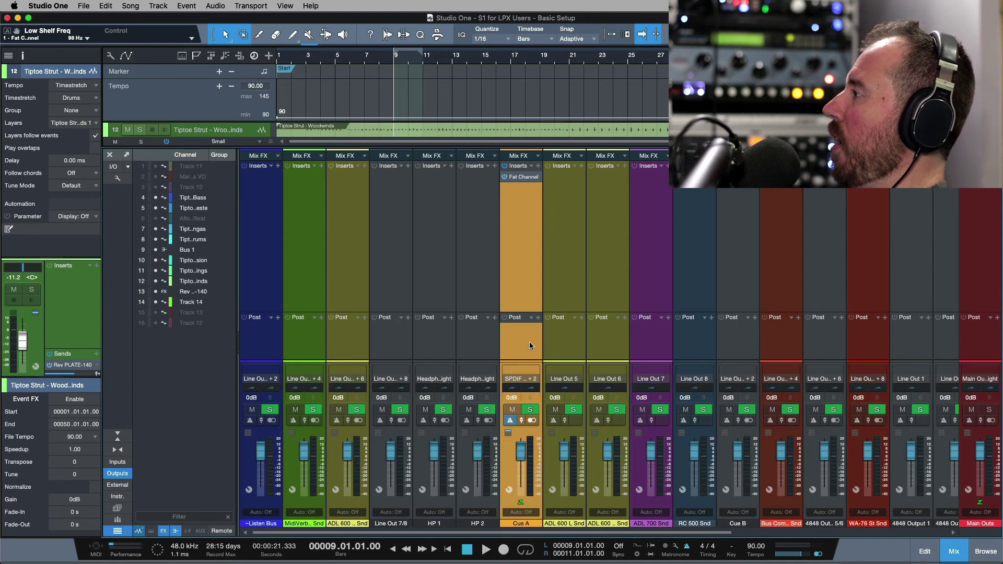
pyautogui.hscroll(10, 528, 341)
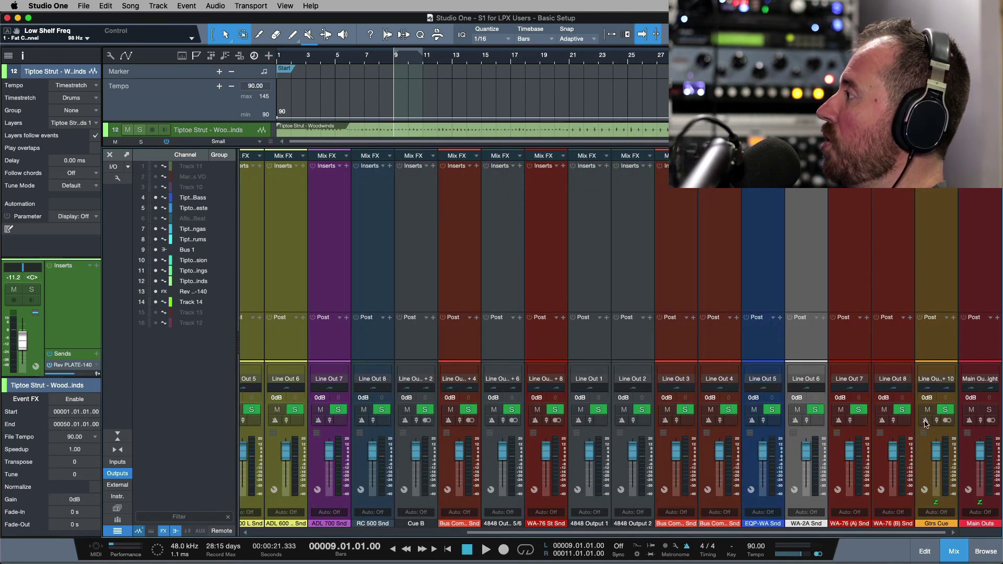
# - Enable the click on Gtrs Cue at 0 dB and turn Cue A's click on
pyautogui.moveTo(925, 421)
pyautogui.mouseDown()
pyautogui.moveTo(936, 425)
pyautogui.moveTo(938, 448)
pyautogui.moveTo(938, 408)
pyautogui.mouseUp()
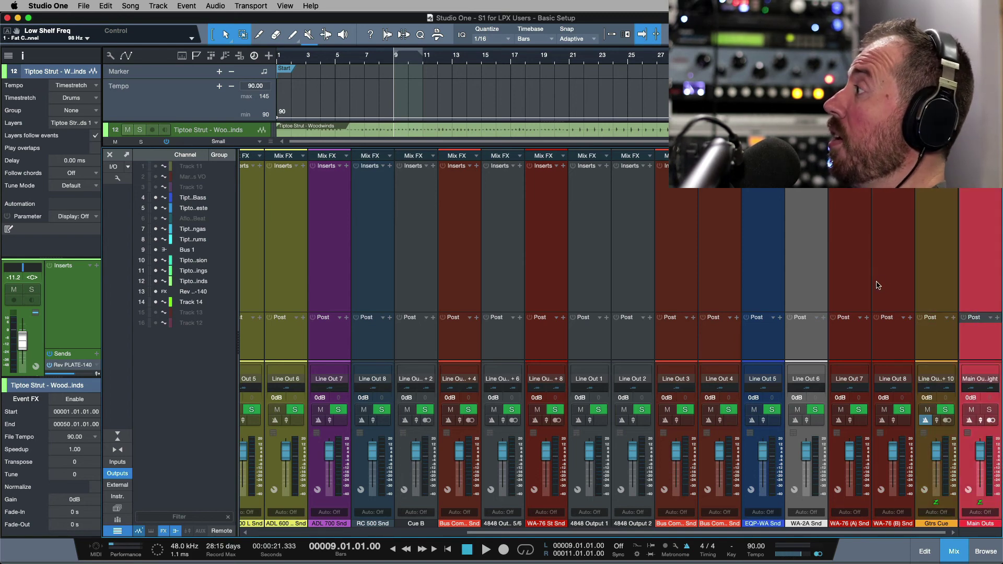
pyautogui.hscroll(-5, 877, 286)
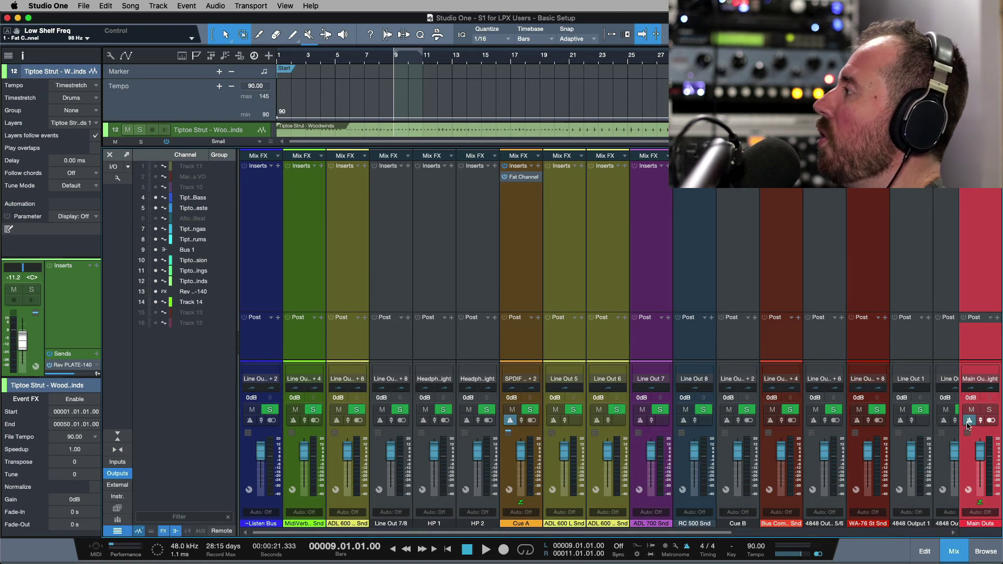
pyautogui.click(510, 421)
# - Select the Gtrs Cue, Main Outs and Cue A output channels
pyautogui.hscroll(5, 535, 334)
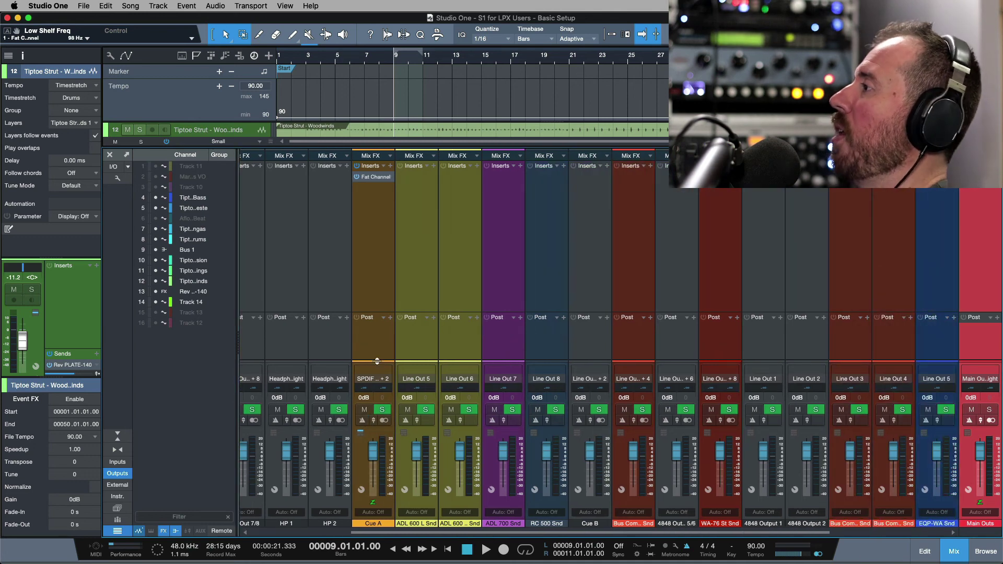
pyautogui.hscroll(6, 404, 340)
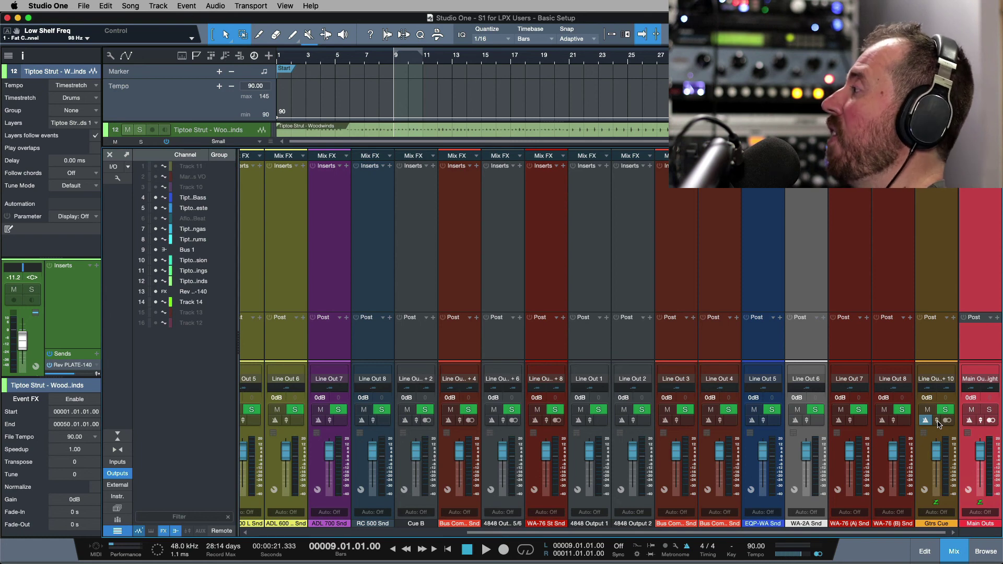
pyautogui.click(932, 345)
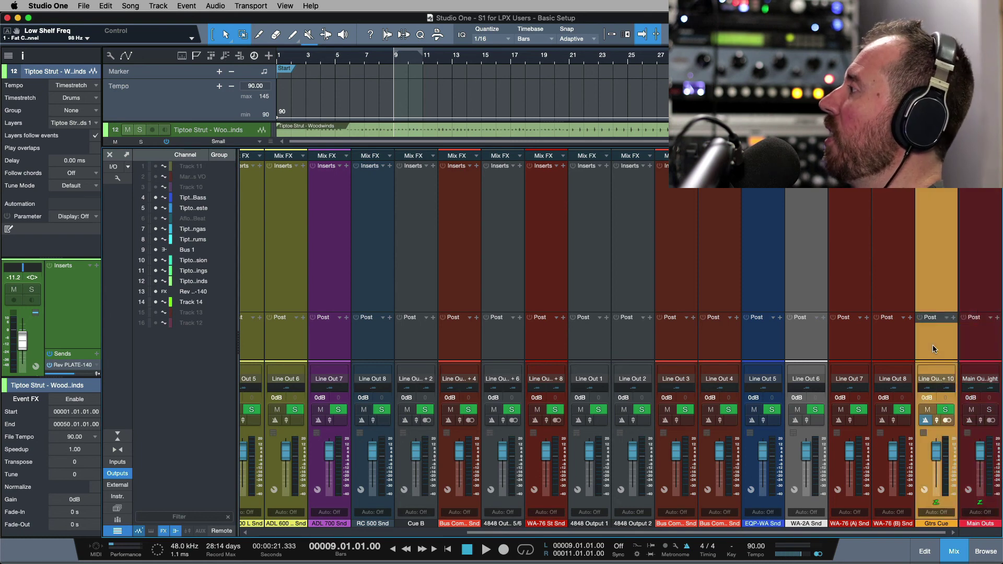
pyautogui.click(980, 354)
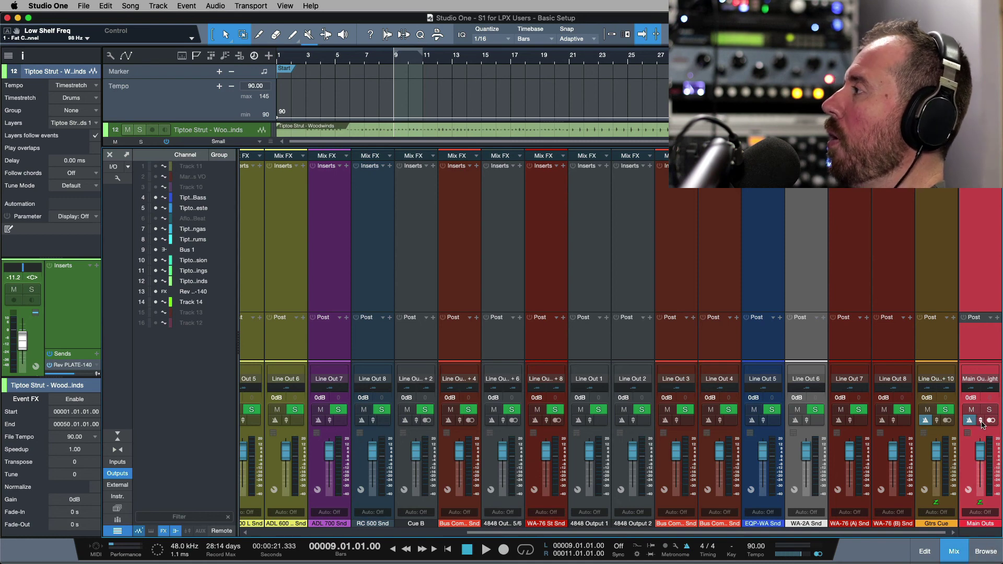
pyautogui.hscroll(-7, 891, 306)
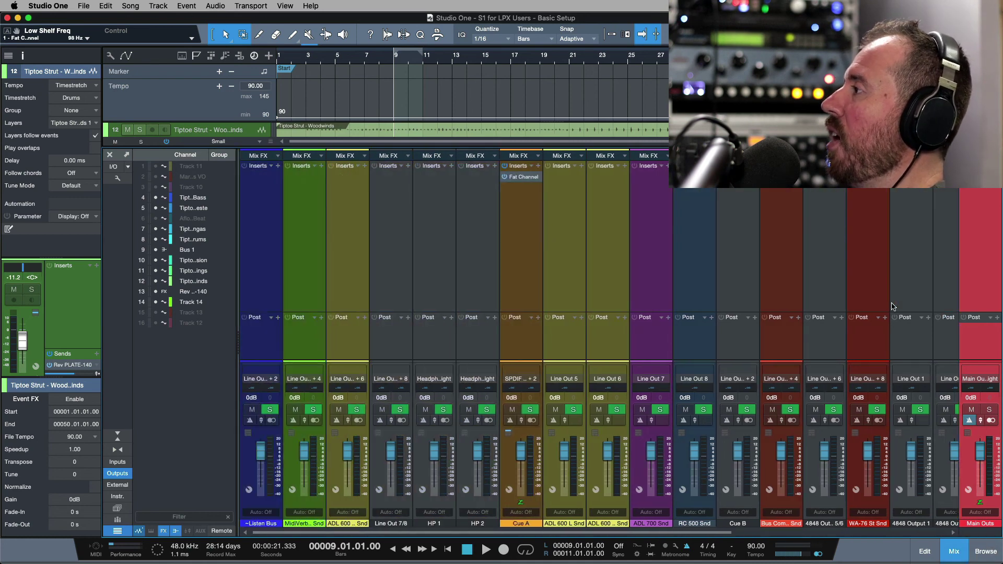
pyautogui.click(526, 352)
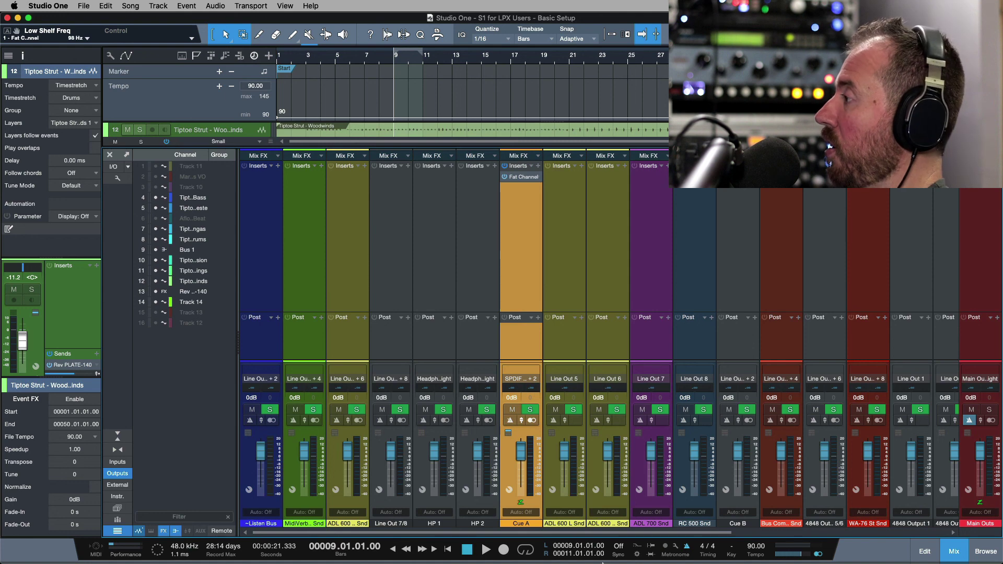